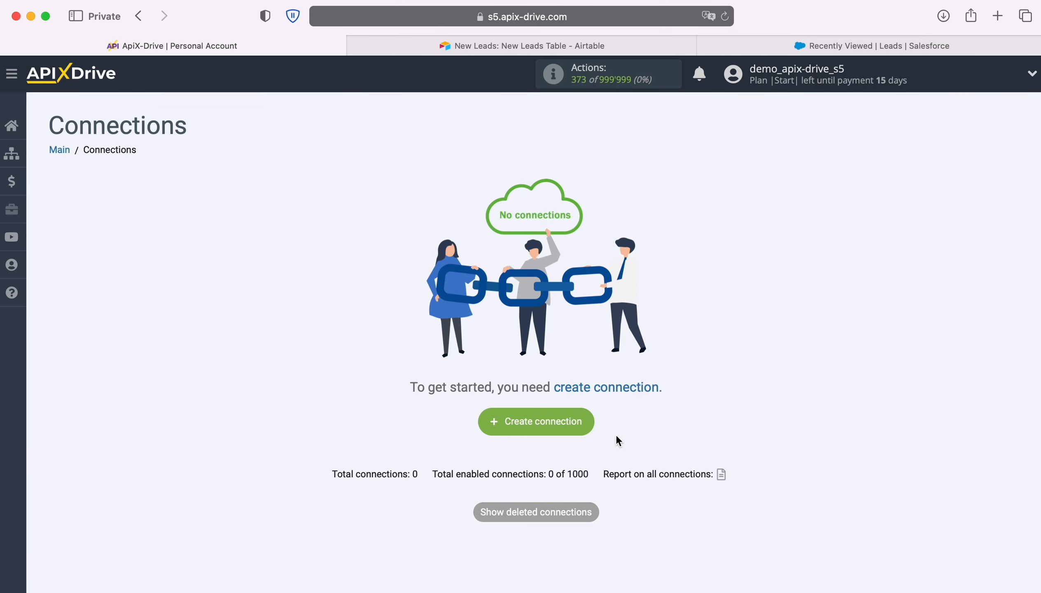
# Create a new connection and set Airtable as its data source system
pyautogui.click(588, 421)
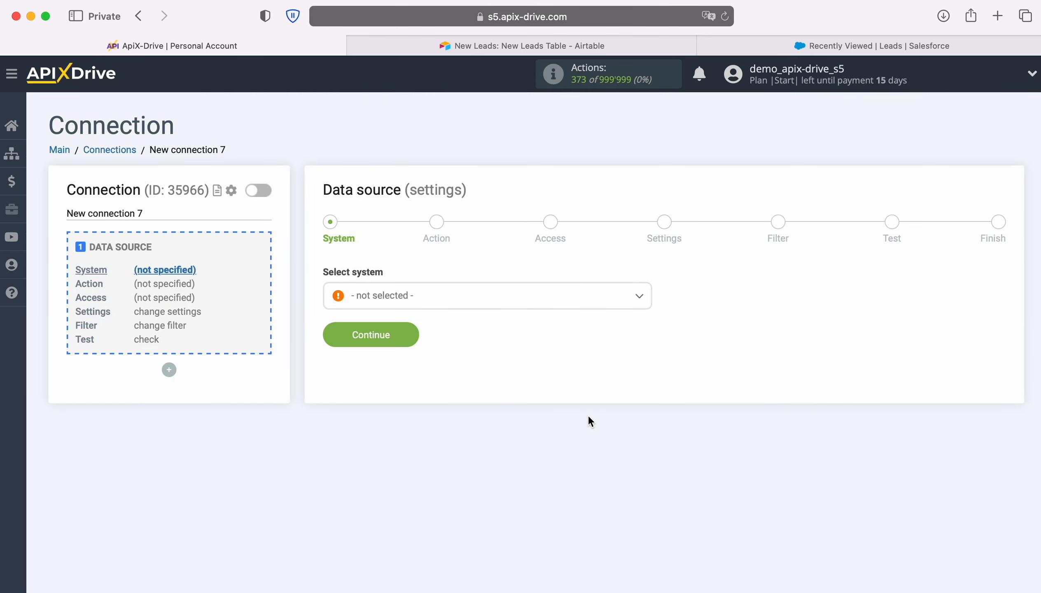
pyautogui.click(525, 299)
pyautogui.scroll(-4, 498, 397)
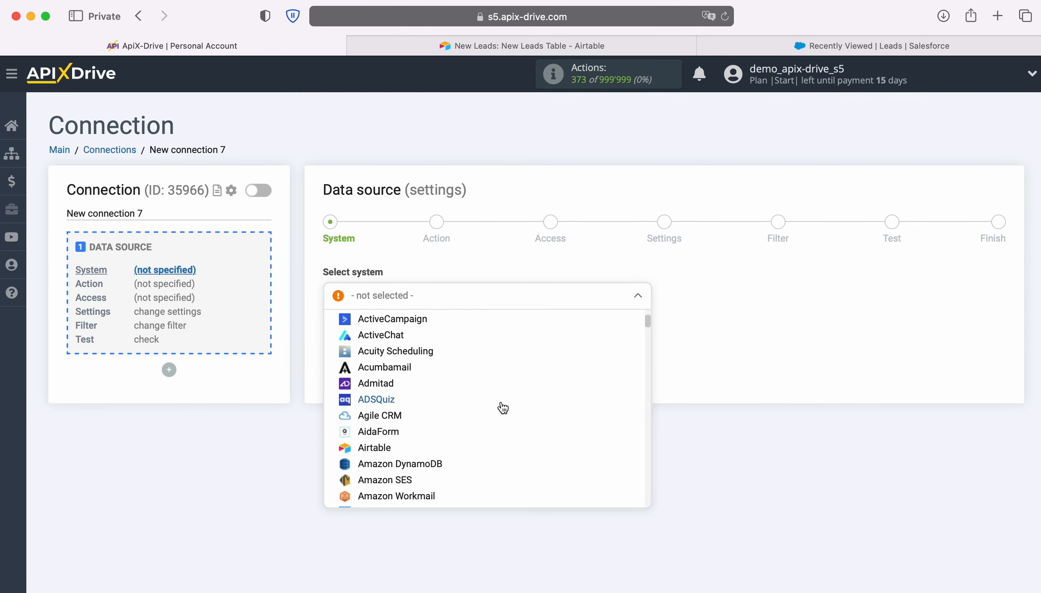
pyautogui.click(363, 430)
pyautogui.click(408, 337)
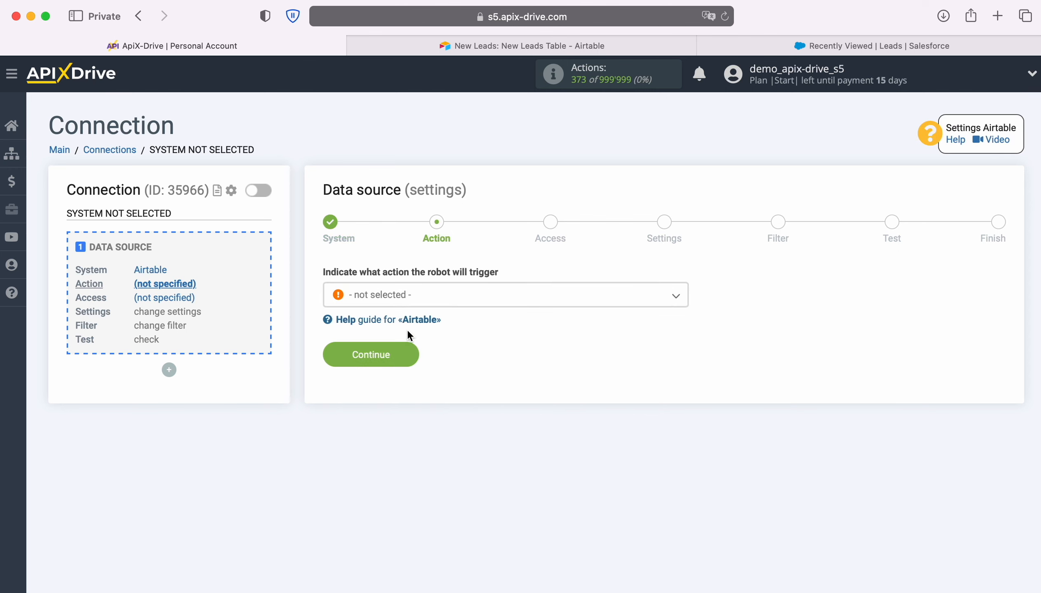
# Set the Airtable source action to Get ROWS (new) and continue to the access settings
pyautogui.click(495, 303)
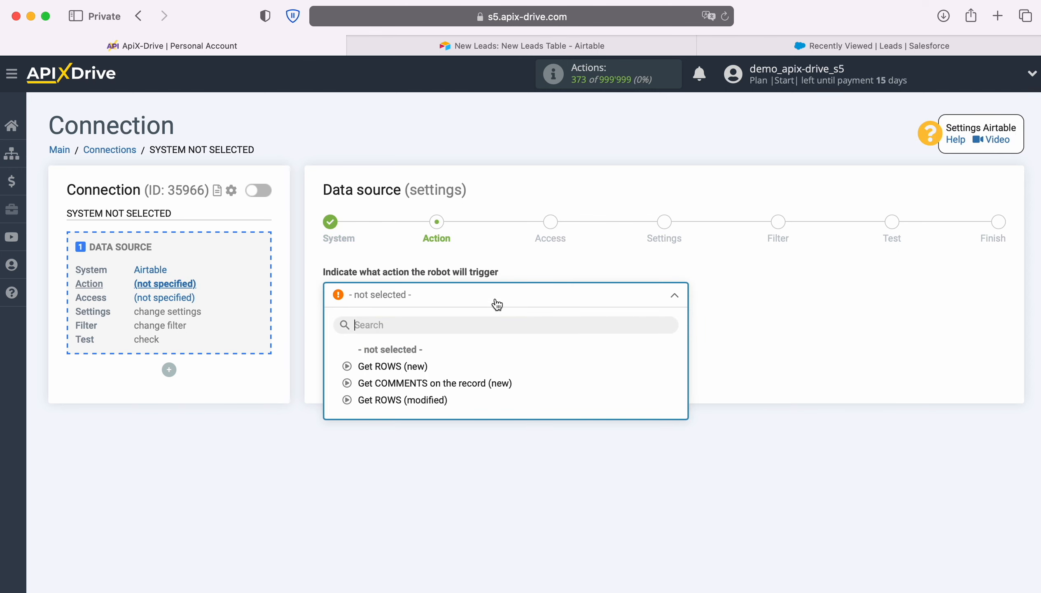
pyautogui.click(420, 367)
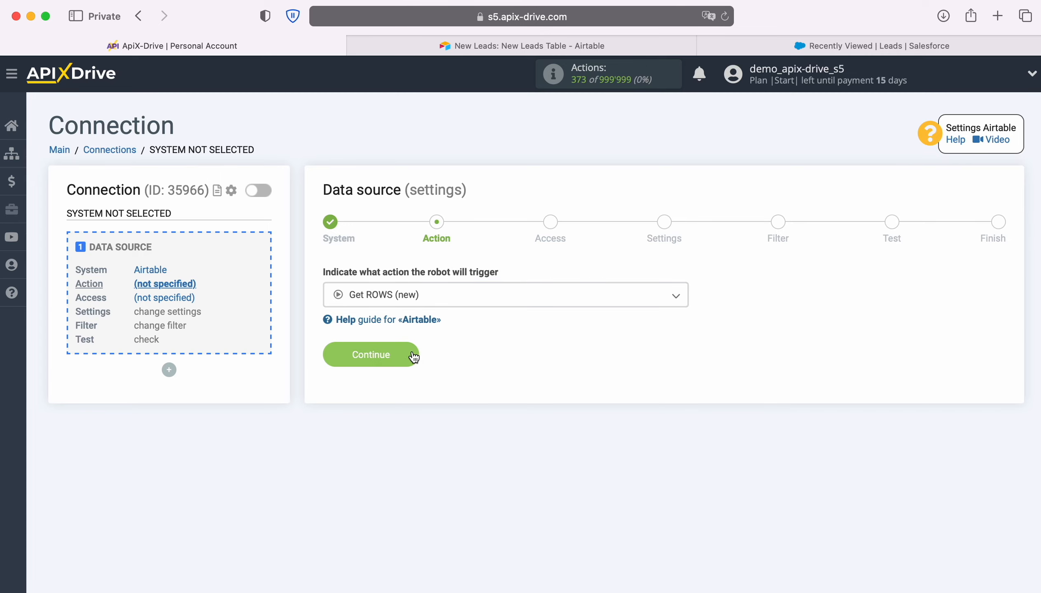
pyautogui.click(411, 354)
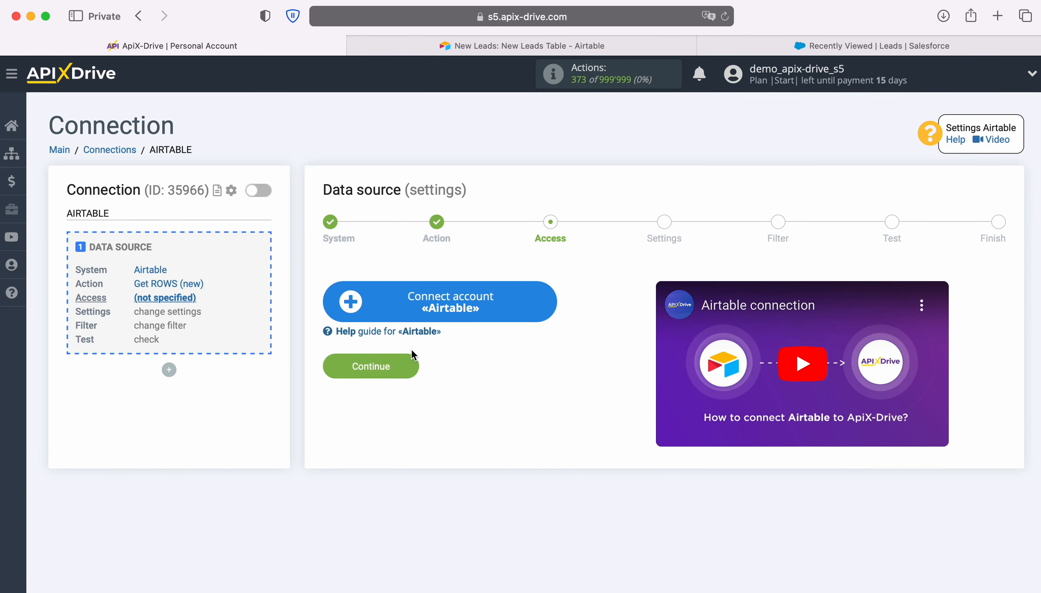
# Start connecting an Airtable account and sign in with the saved account e-mail and password
pyautogui.click(548, 297)
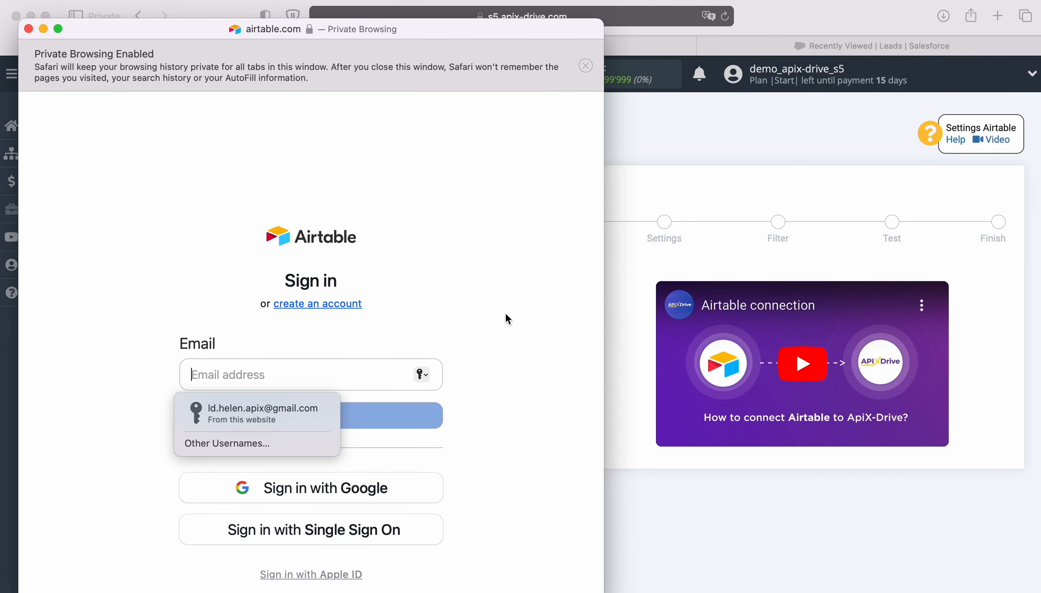
pyautogui.click(285, 409)
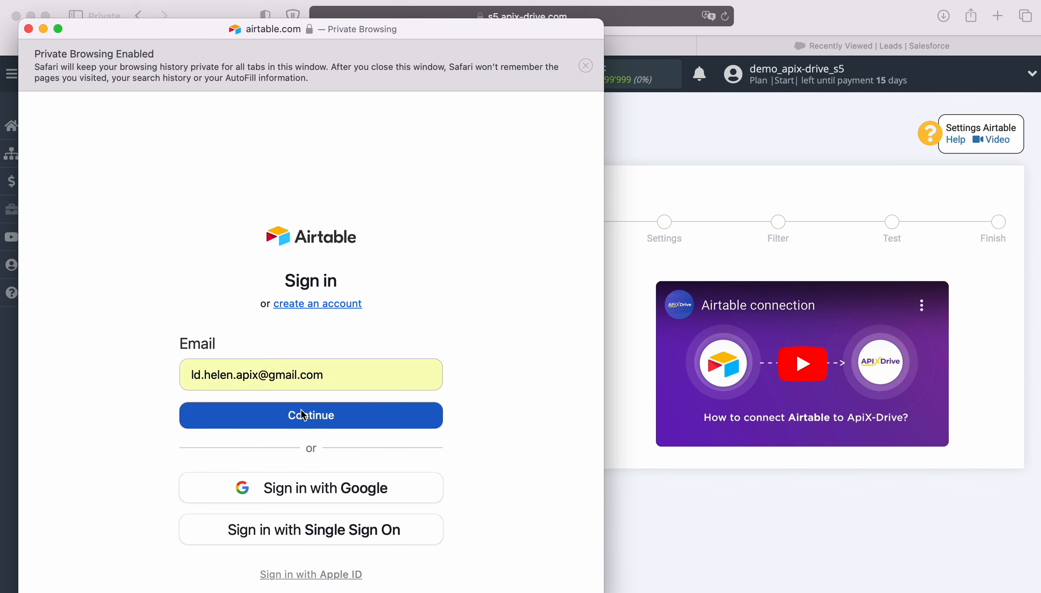
pyautogui.click(303, 410)
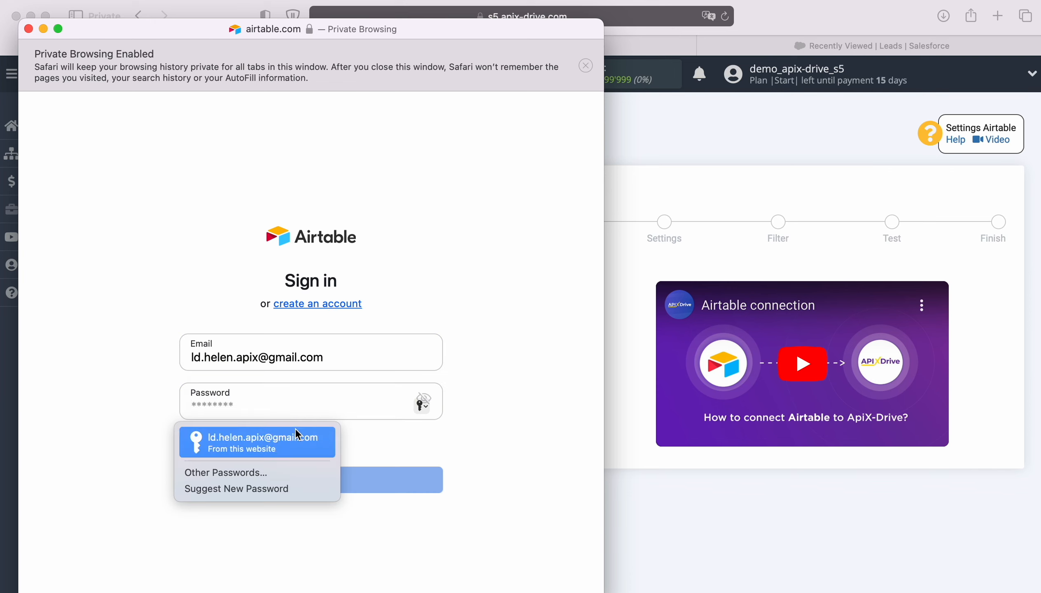
pyautogui.click(295, 430)
pyautogui.click(313, 480)
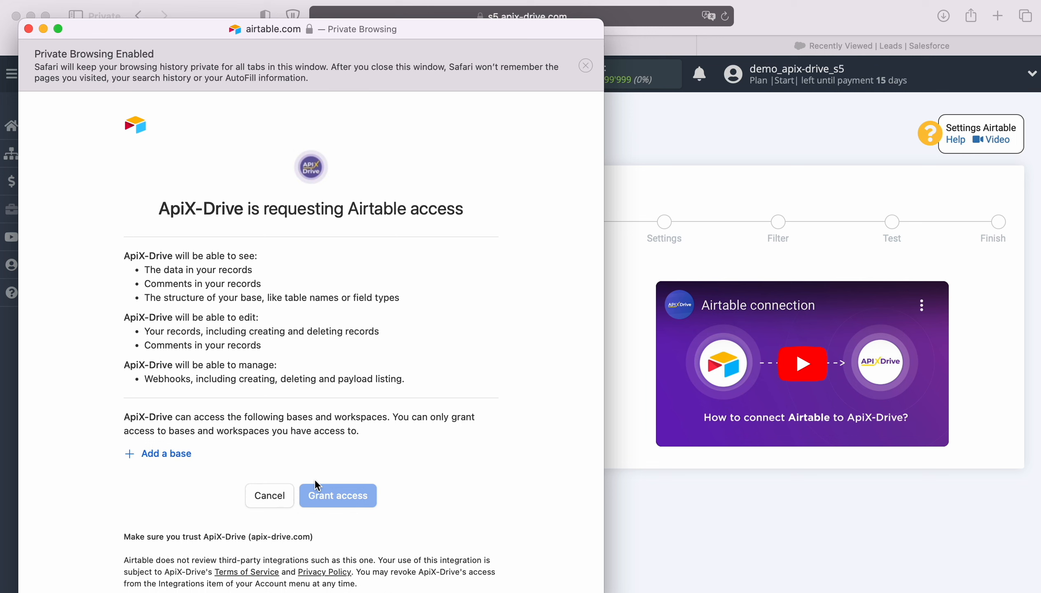
# Add the New Leads and New Orders bases to the Airtable access request and grant access
pyautogui.click(179, 453)
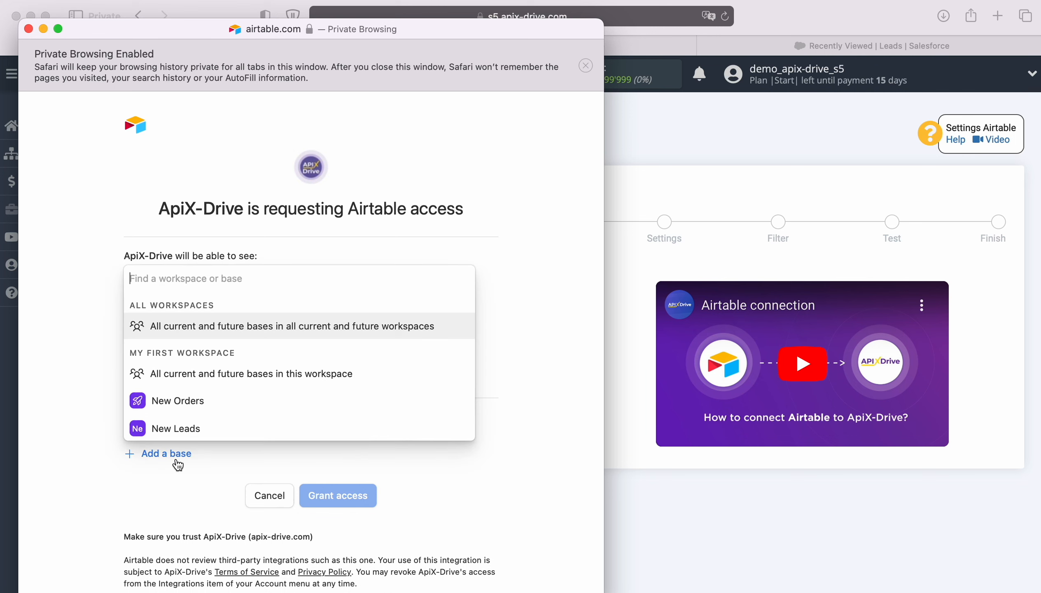
pyautogui.click(182, 429)
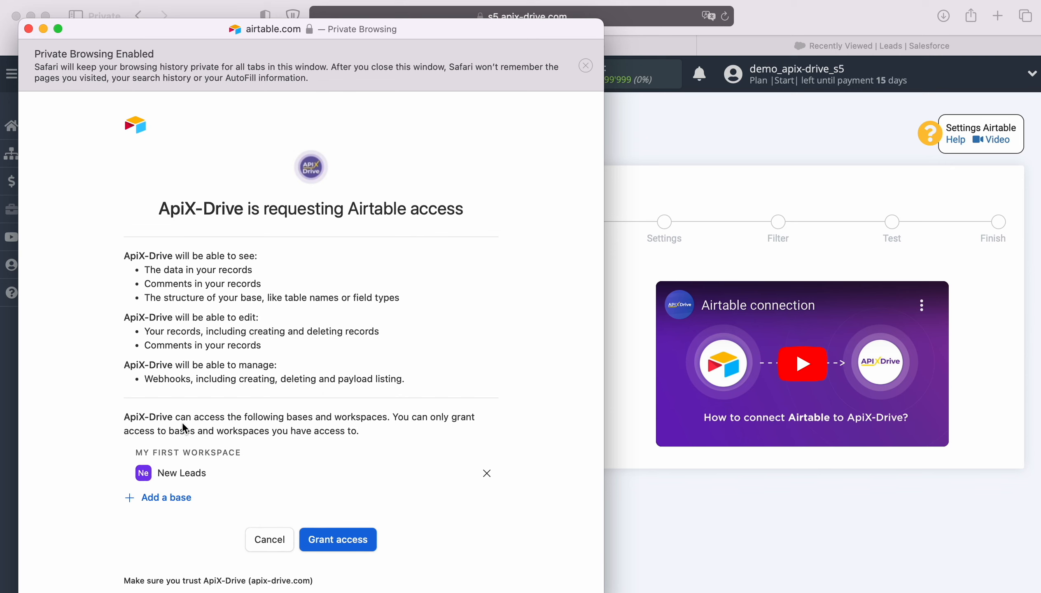
pyautogui.click(175, 497)
pyautogui.click(182, 477)
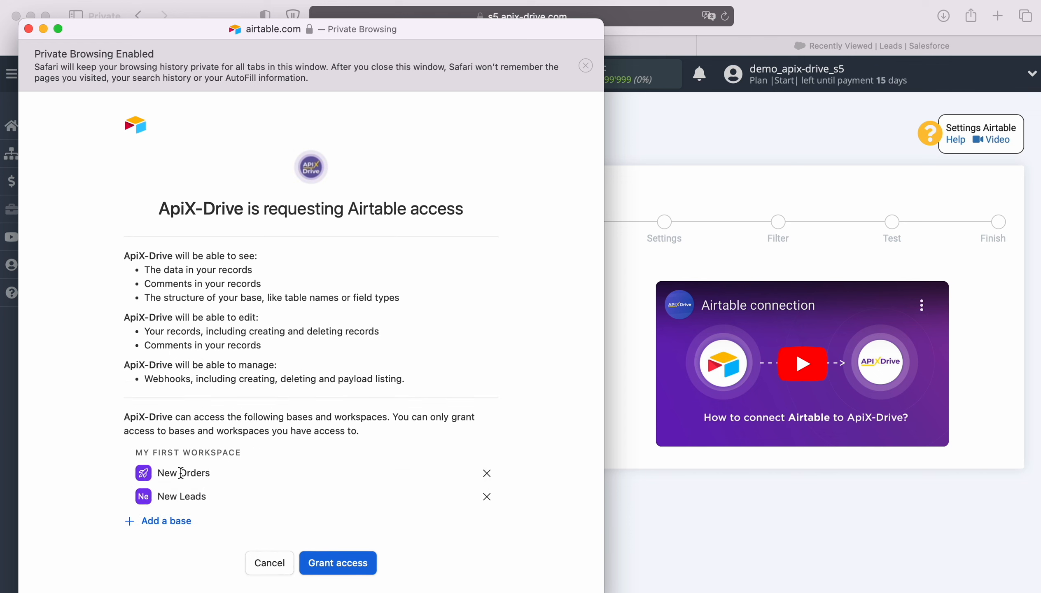
pyautogui.scroll(-2, 331, 482)
pyautogui.click(363, 520)
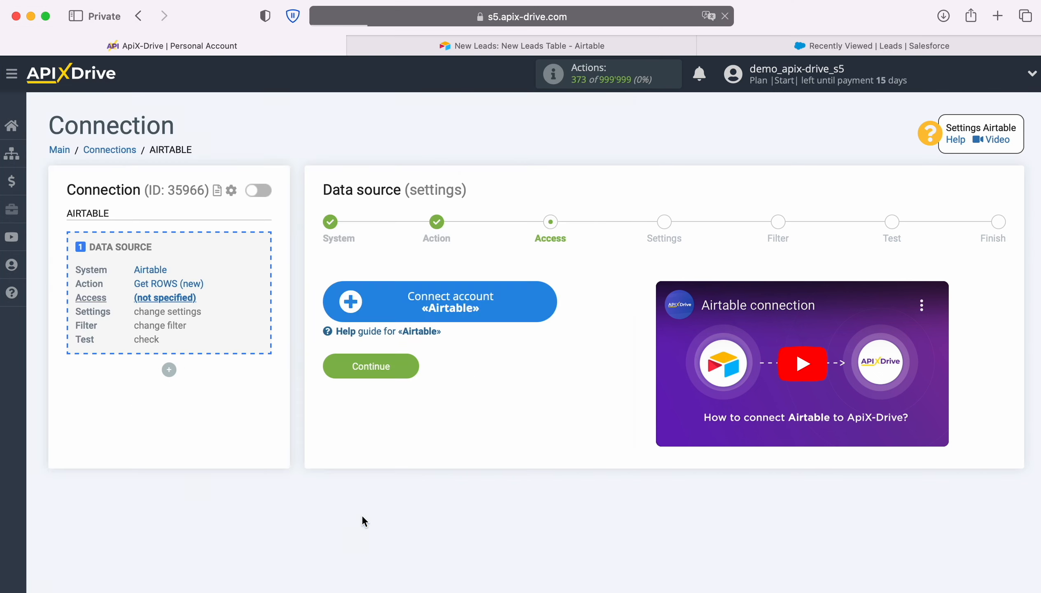
# Select the connected Airtable login for the data source and continue to its settings
pyautogui.click(559, 302)
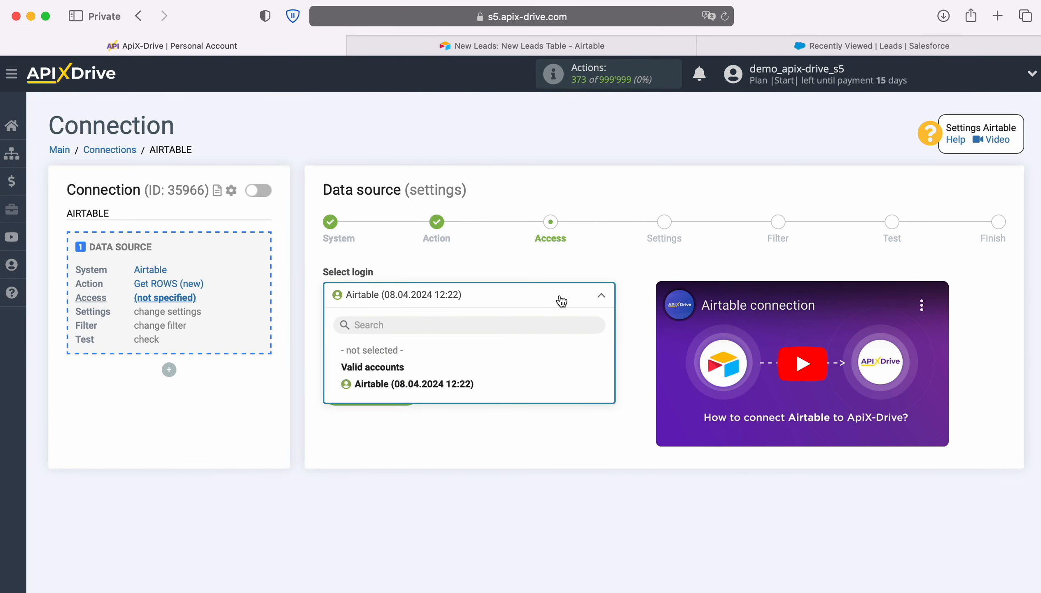
pyautogui.click(463, 384)
pyautogui.click(411, 391)
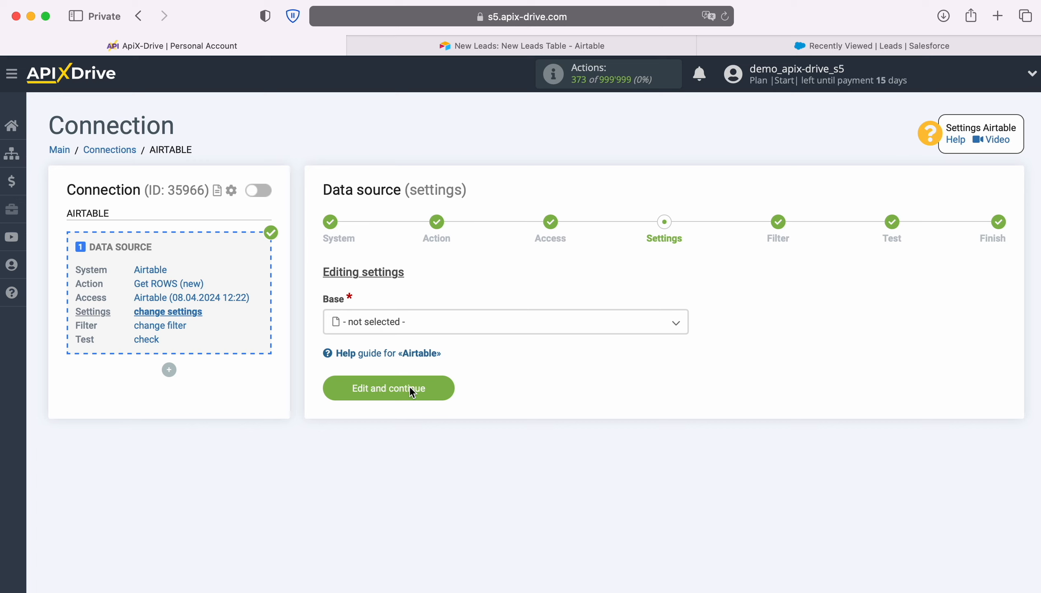
# Set the source base to New Leads and the table to New Leads Table, and open the created-time column choices
pyautogui.click(434, 324)
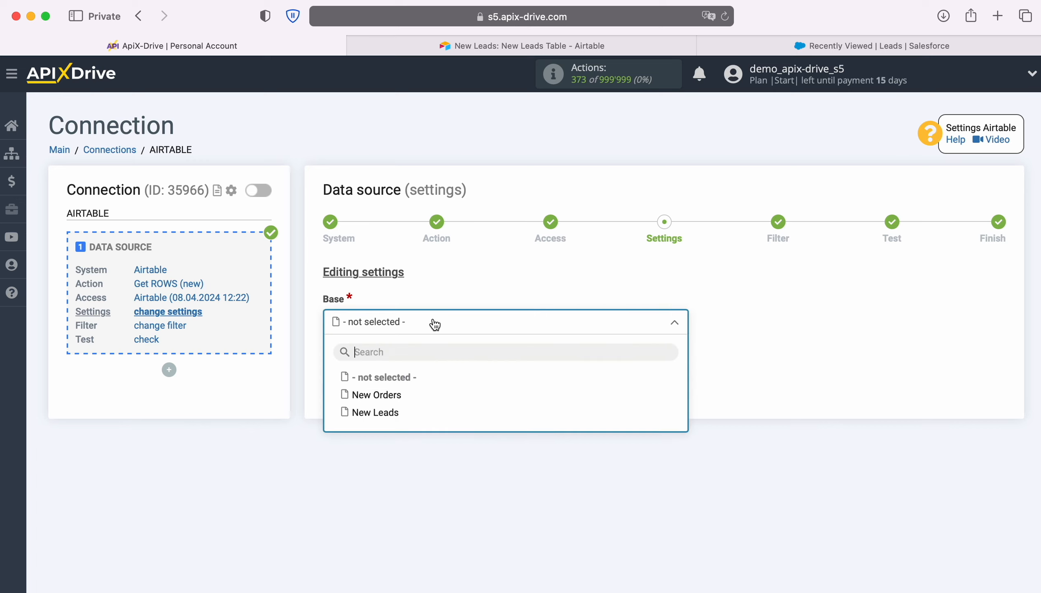
pyautogui.click(391, 412)
pyautogui.click(396, 396)
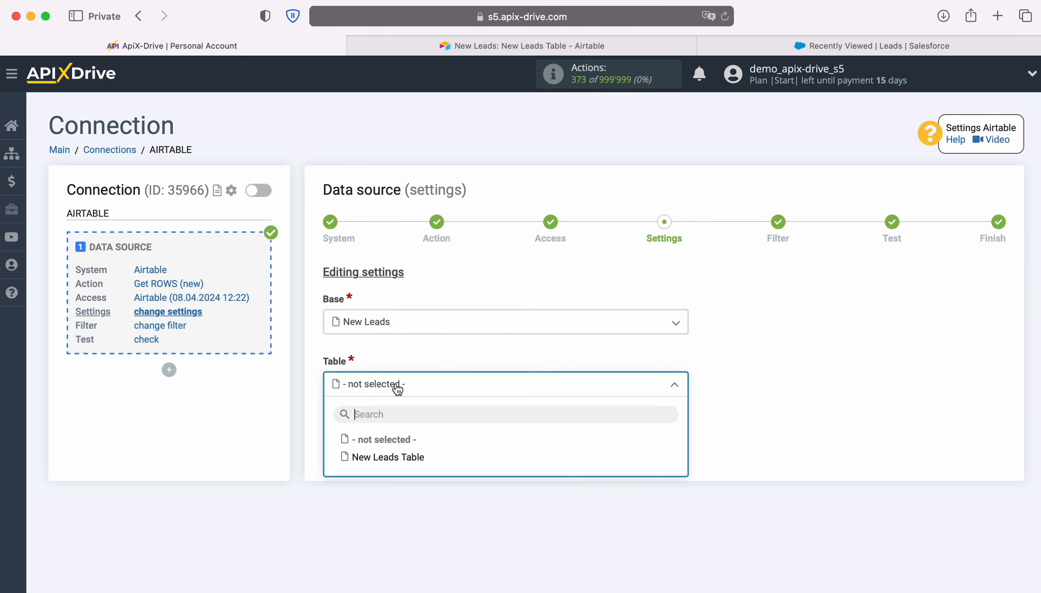
pyautogui.click(409, 456)
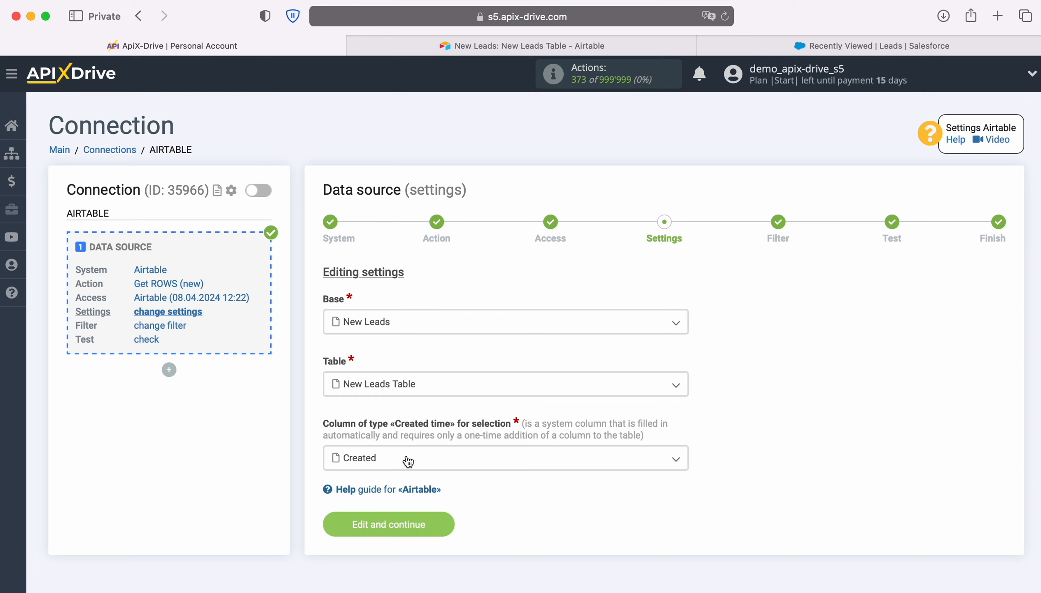
pyautogui.click(408, 459)
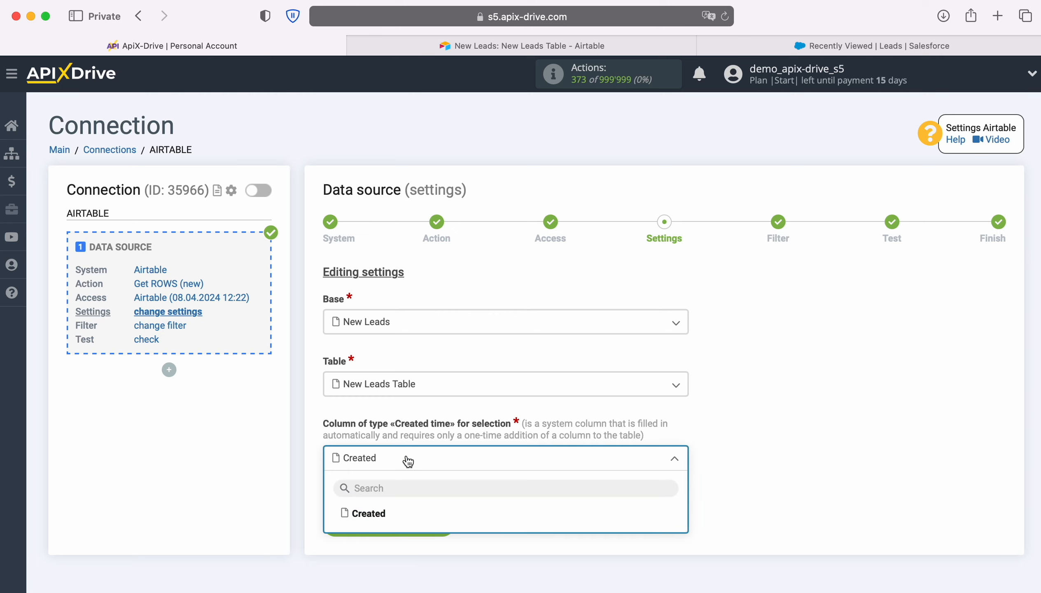
# Switch to Airtable and look up the Created time field type among the new-field options of the New Leads Table
pyautogui.click(448, 48)
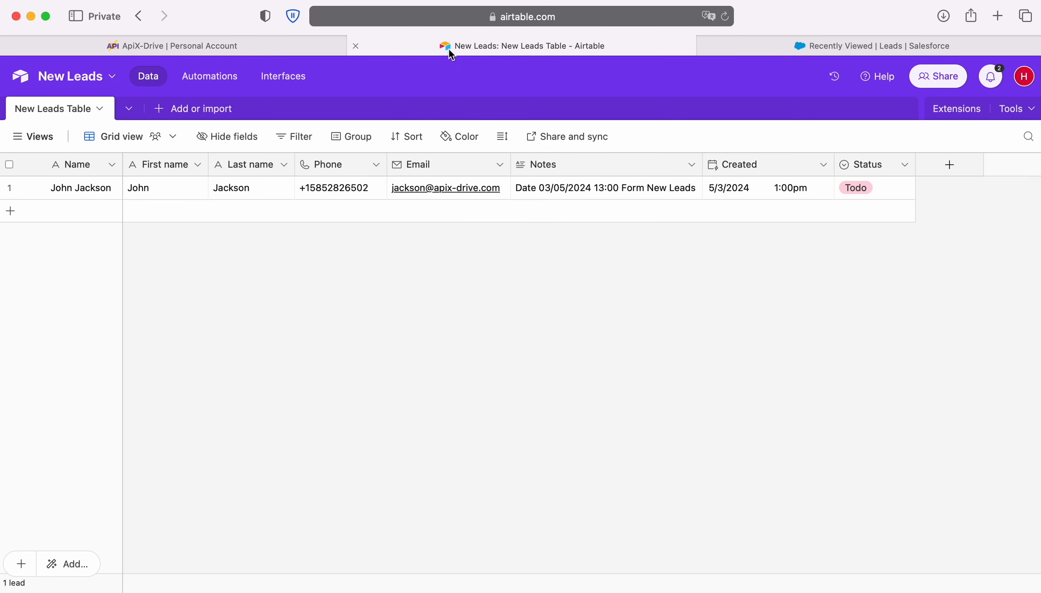
pyautogui.click(948, 166)
pyautogui.scroll(-10, 883, 353)
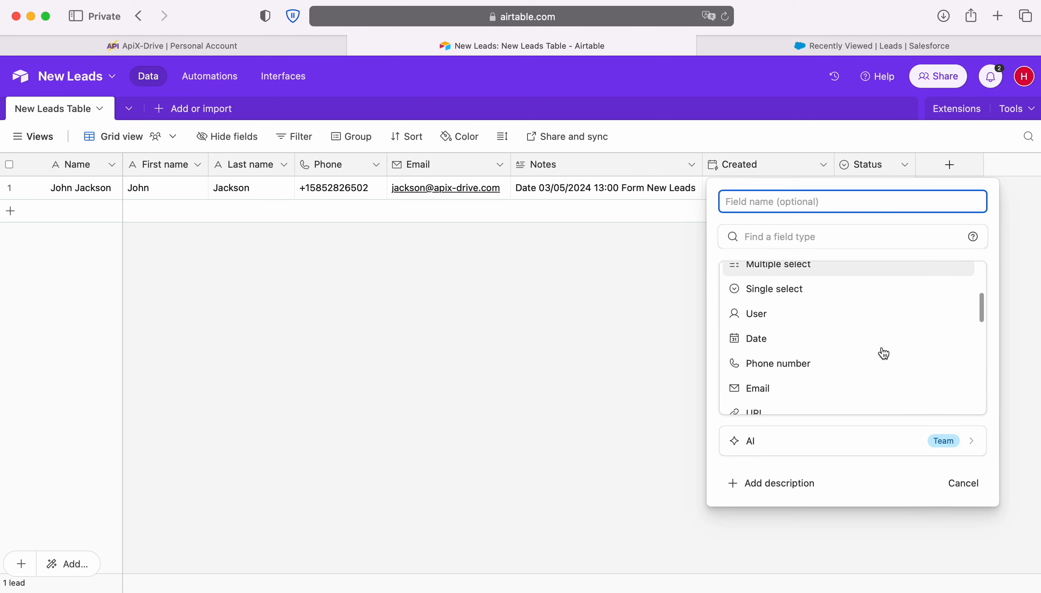
pyautogui.scroll(-3, 883, 352)
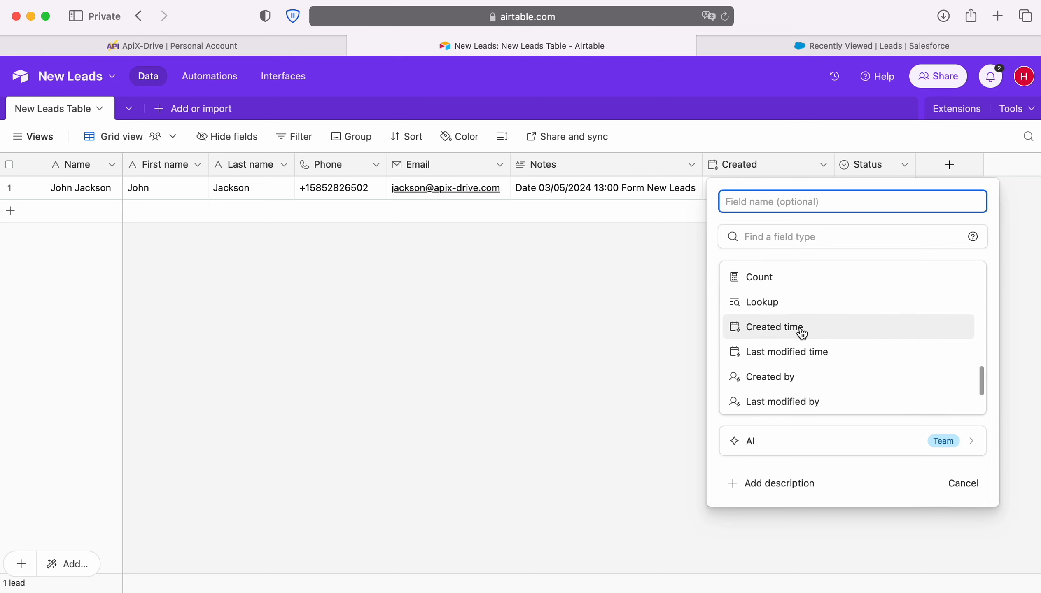
pyautogui.click(580, 328)
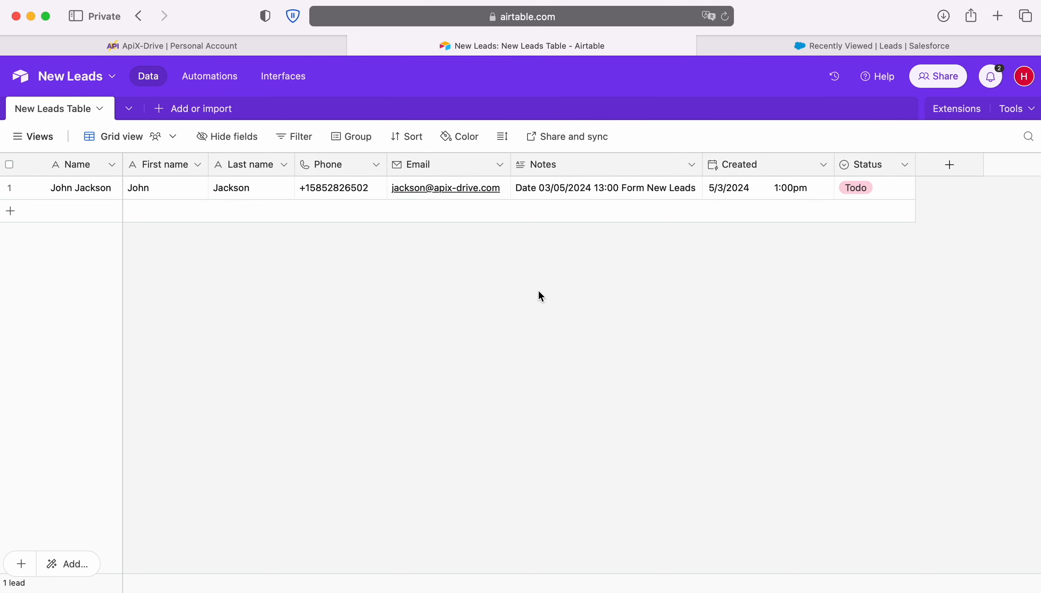
# Return to ApiX-Drive, choose Created as the created-time column, and save the data source settings
pyautogui.click(111, 44)
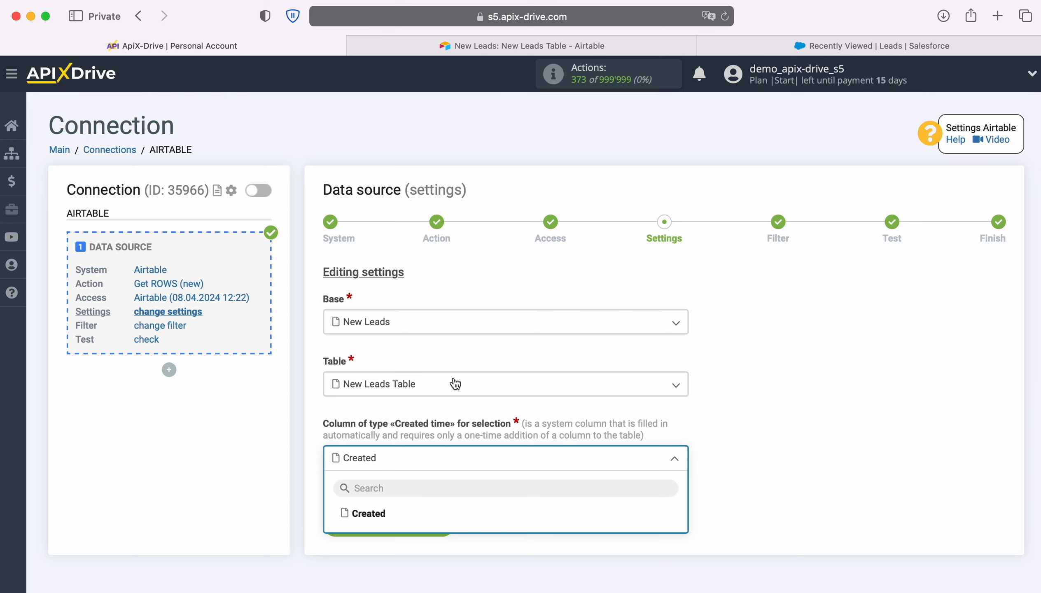
pyautogui.click(381, 513)
pyautogui.click(442, 520)
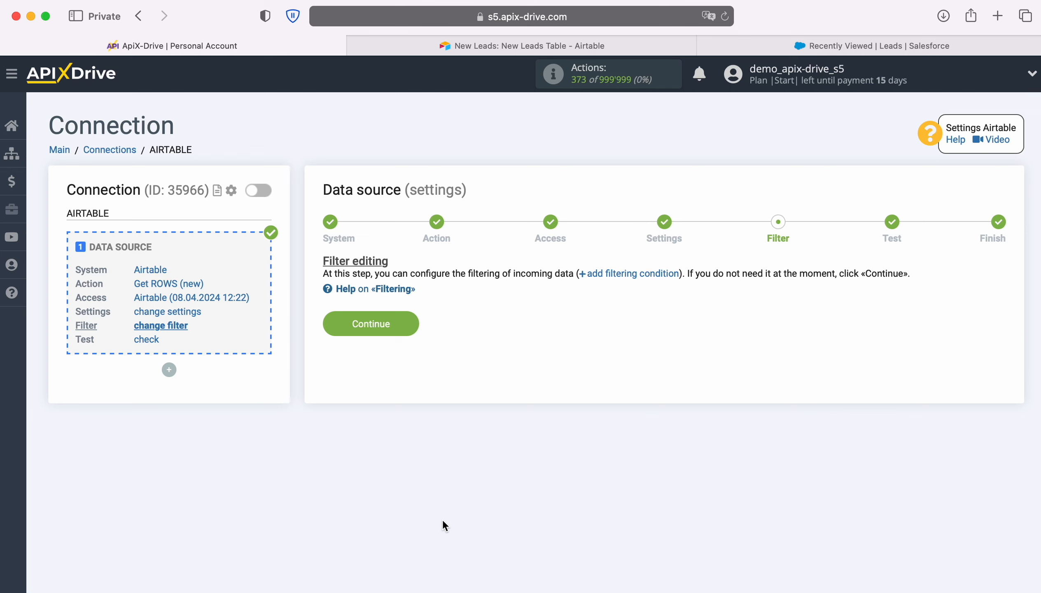
# Finish the data source setup without a filter and start configuring the data destination
pyautogui.click(410, 324)
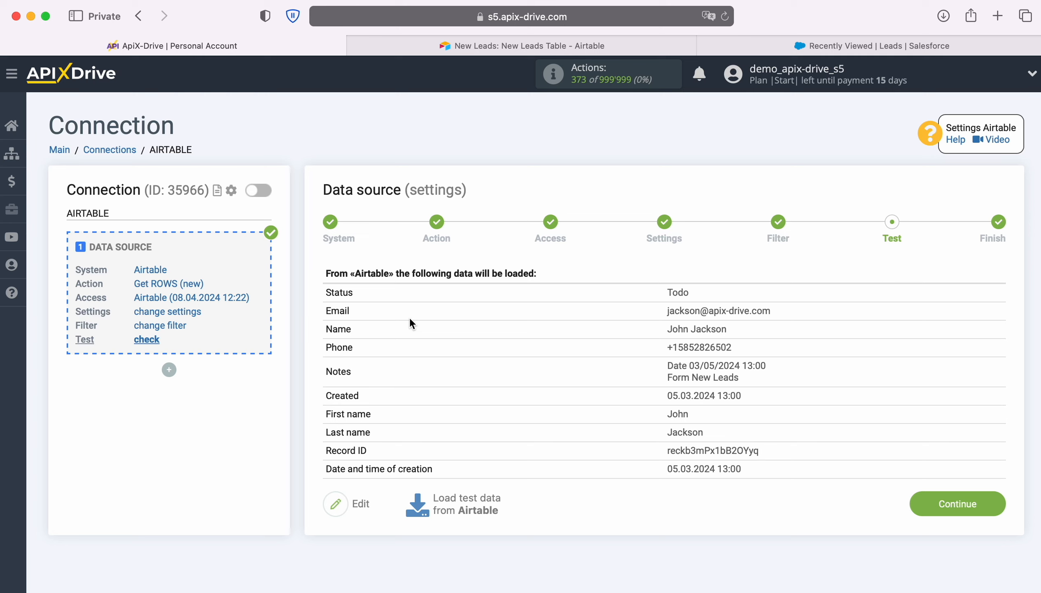
pyautogui.click(996, 501)
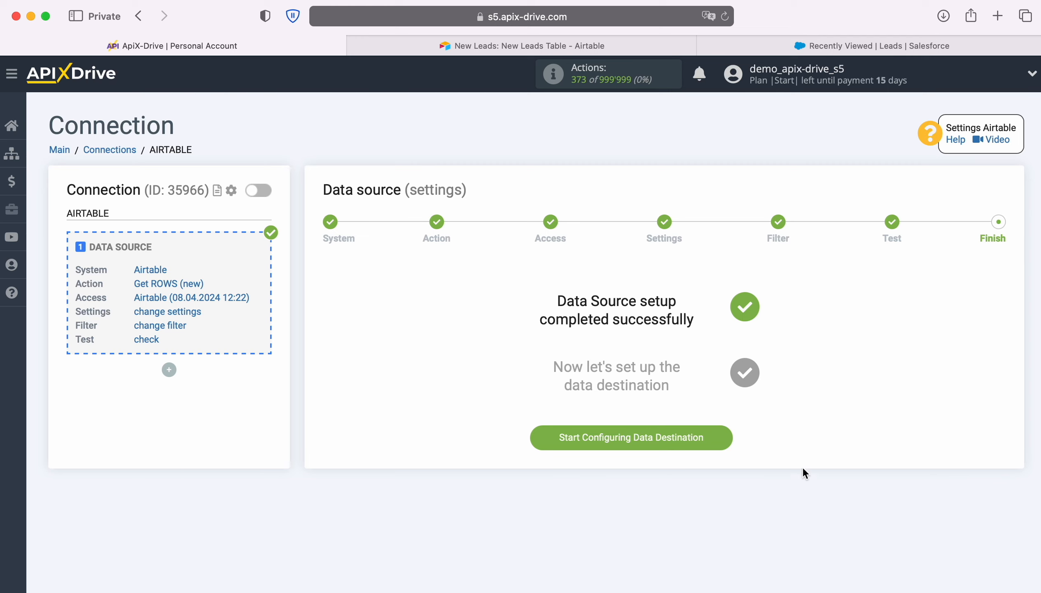
pyautogui.click(729, 431)
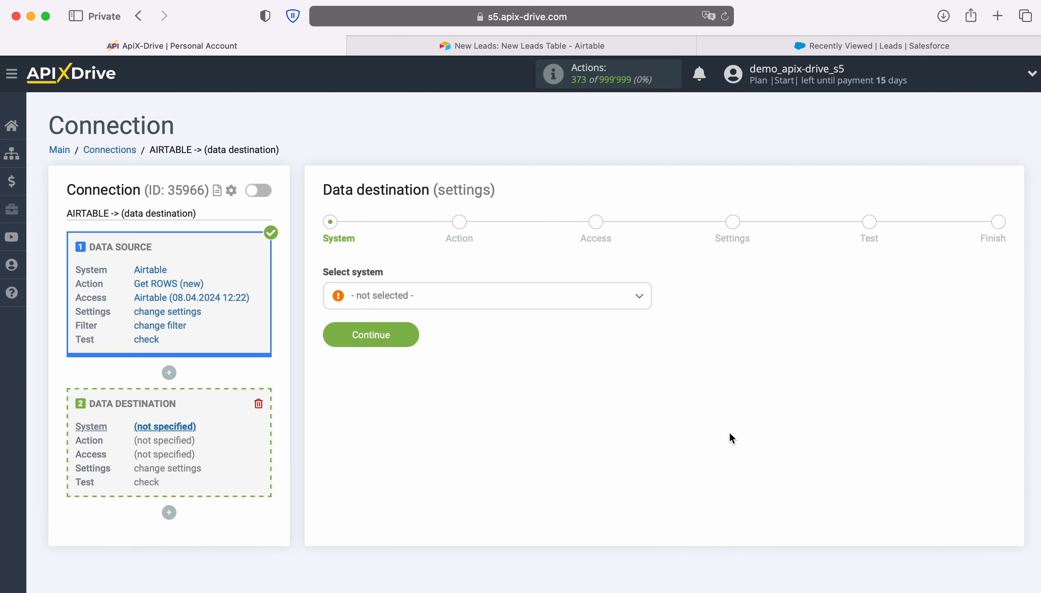
# Set Salesforce CRM as the data destination system and continue to its action settings
pyautogui.click(595, 306)
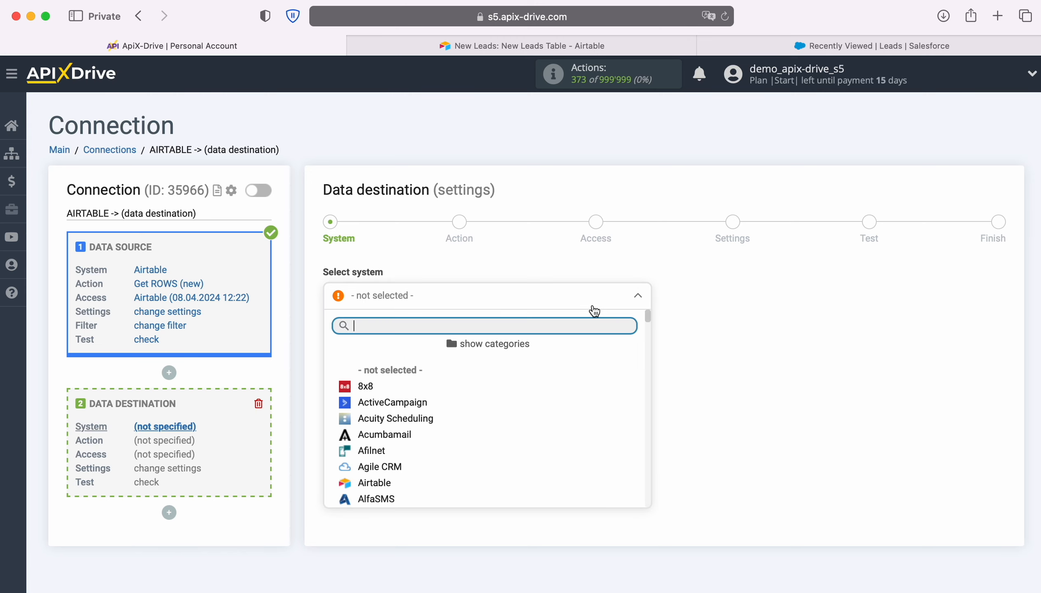
pyautogui.scroll(-10, 590, 431)
pyautogui.scroll(-15, 591, 434)
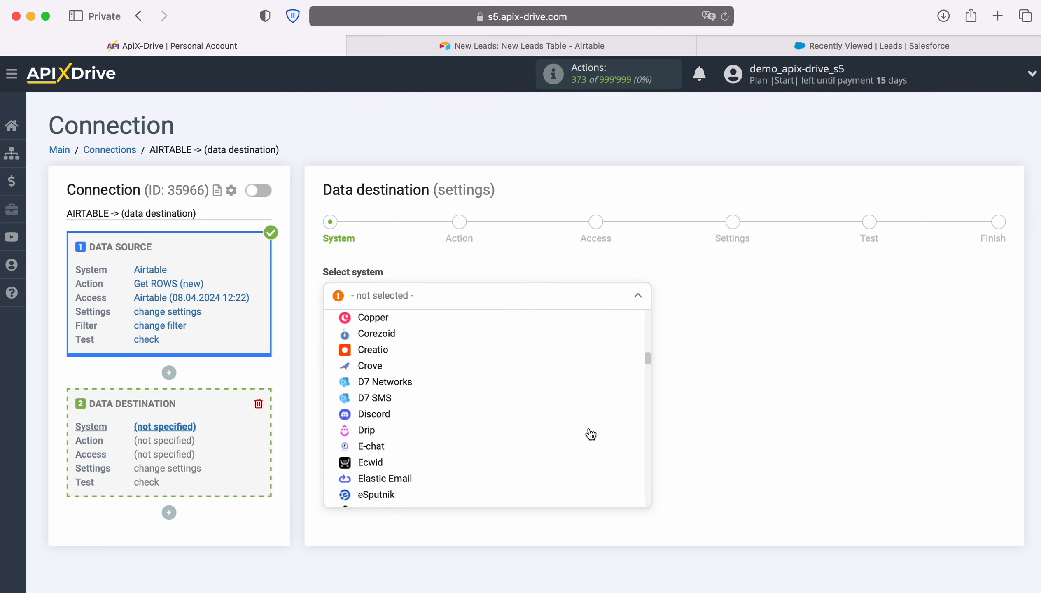
pyautogui.scroll(-15, 591, 433)
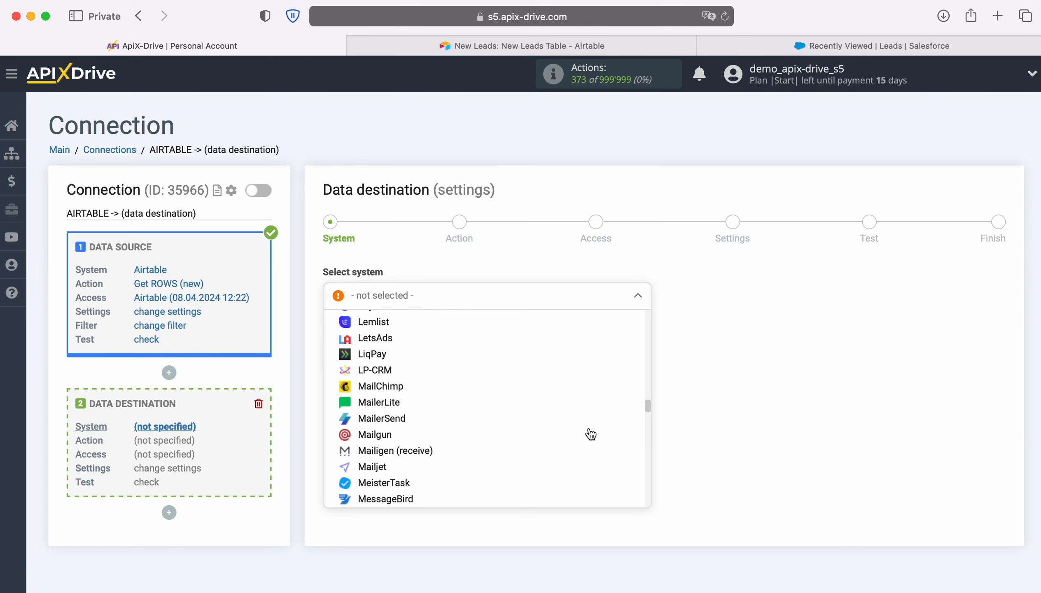
pyautogui.scroll(-8, 591, 432)
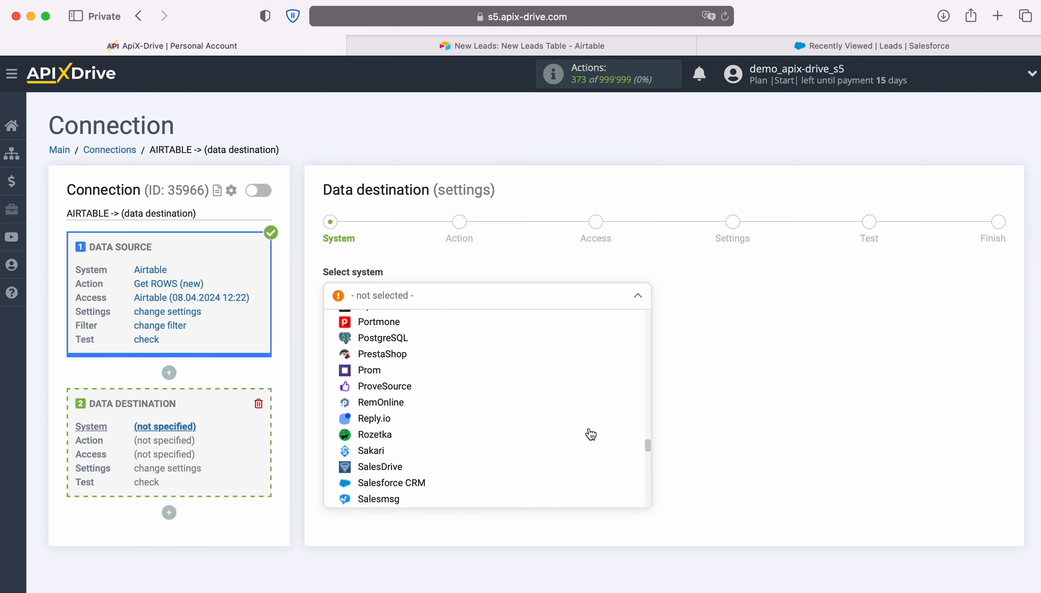
pyautogui.click(417, 414)
pyautogui.click(413, 335)
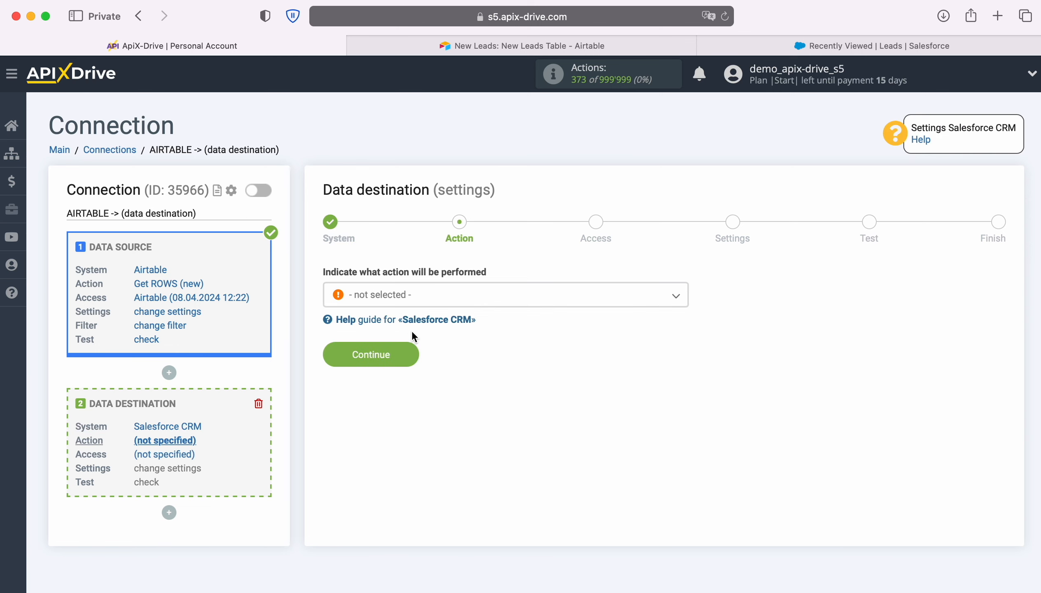
# Set the data destination action to Create LEAD and continue to the access settings
pyautogui.click(477, 298)
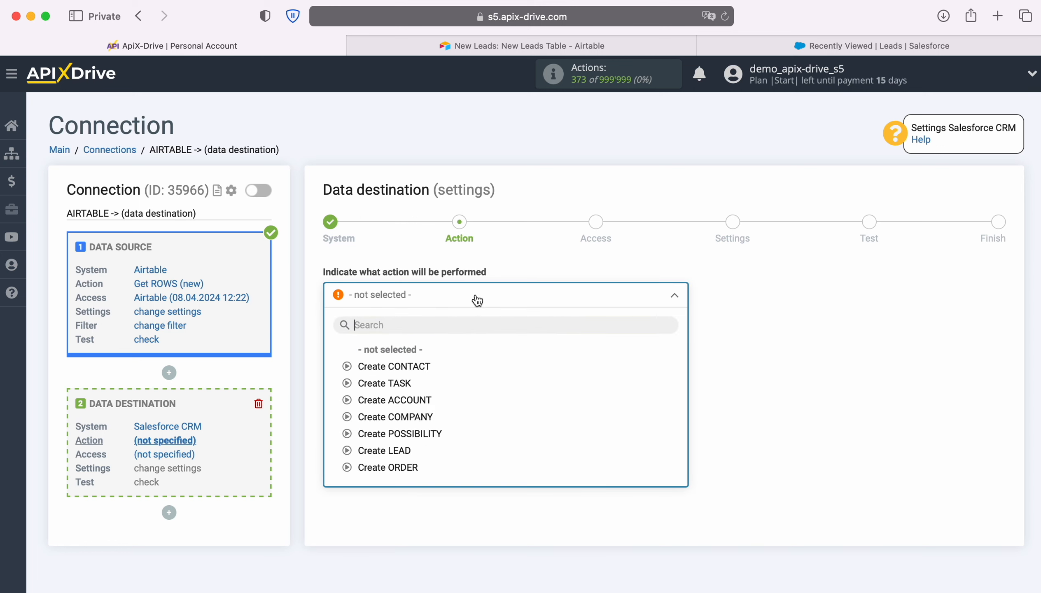
pyautogui.click(392, 452)
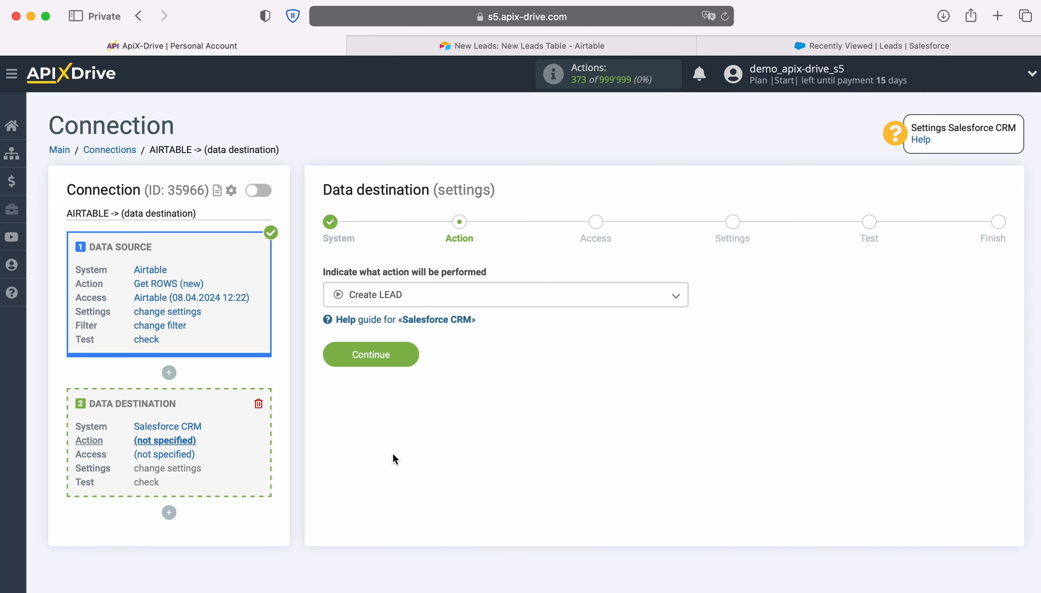
pyautogui.click(412, 352)
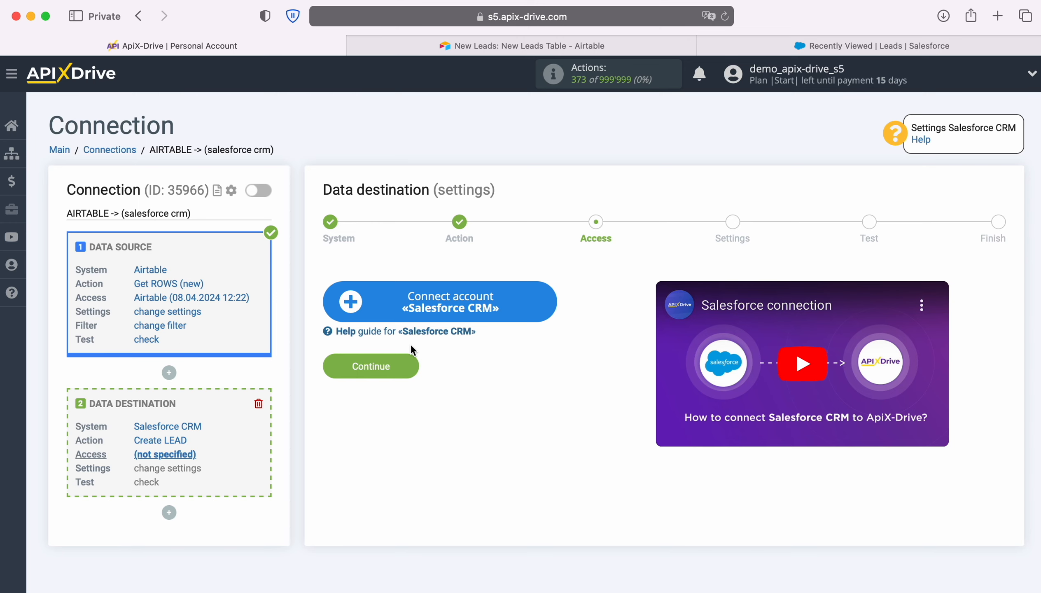
# Connect a Salesforce CRM account by entering the account username and password and logging in
pyautogui.click(546, 303)
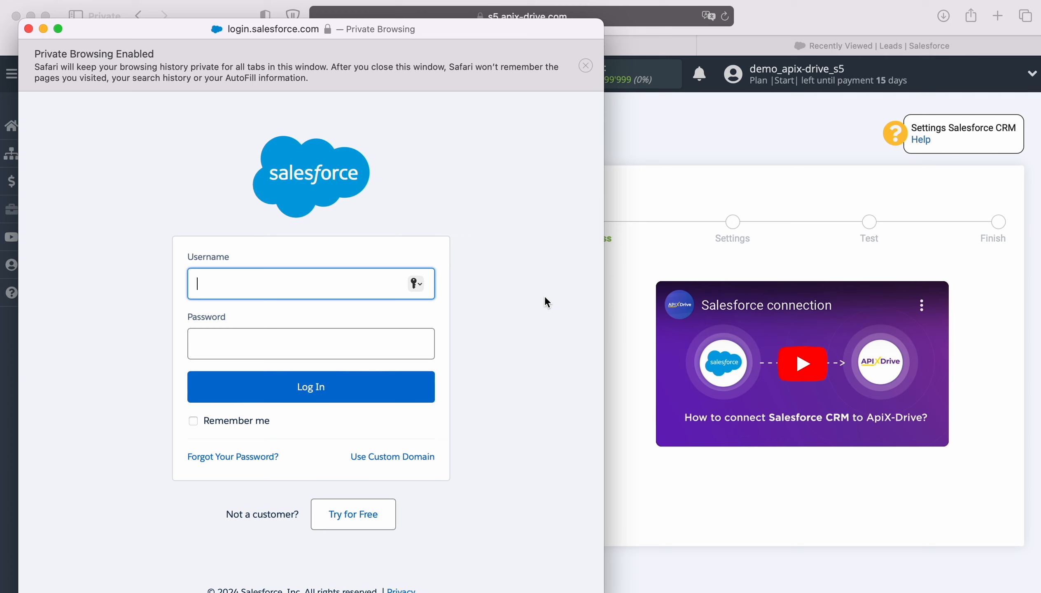
pyautogui.rightClick(258, 284)
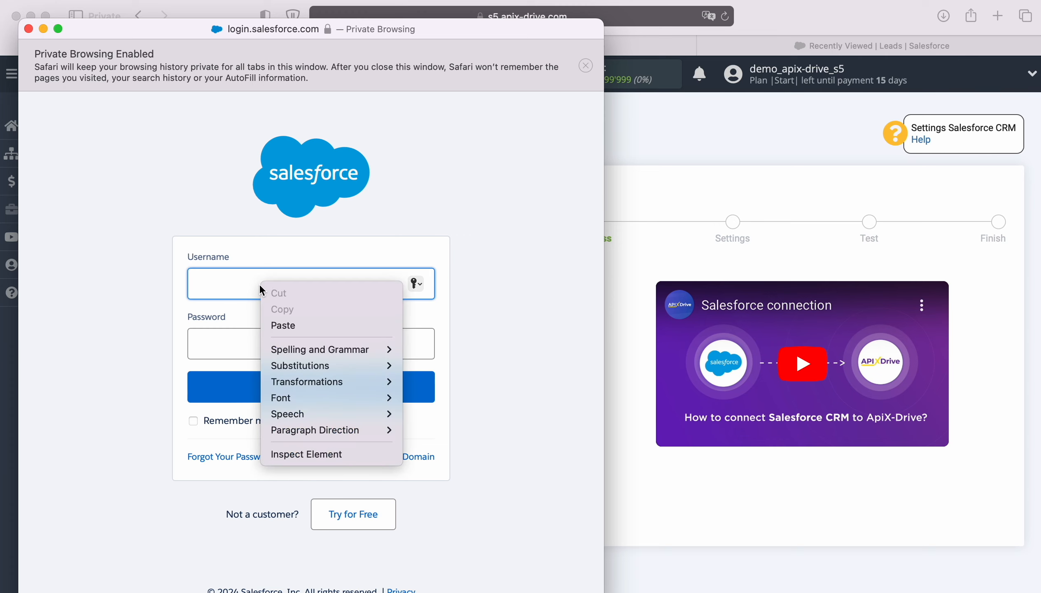
pyautogui.click(290, 323)
pyautogui.click(266, 347)
pyautogui.write('••••••')
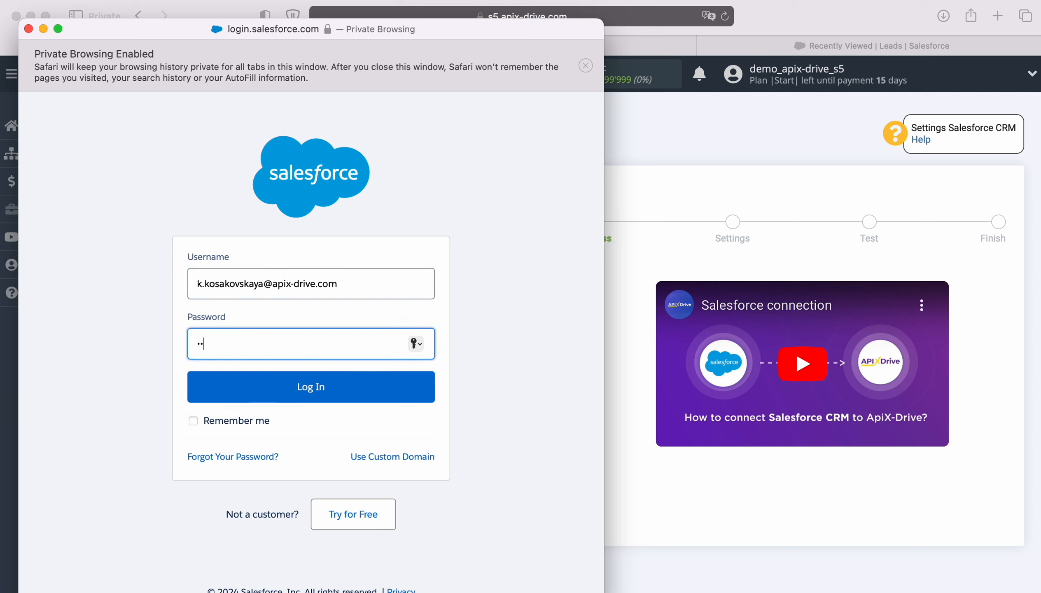
pyautogui.write('••••••')
pyautogui.click(308, 390)
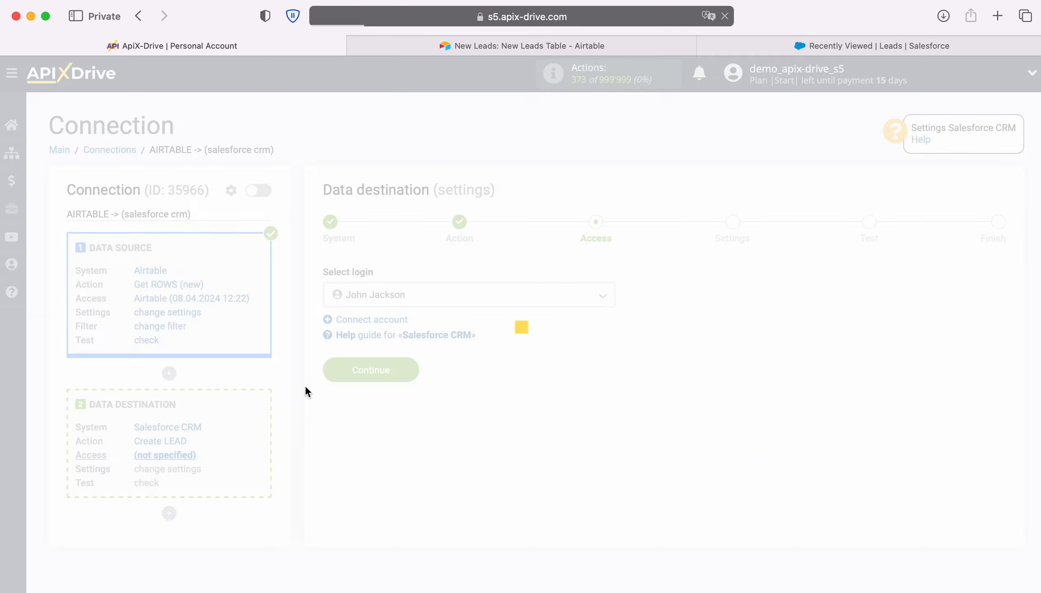
# Choose the newly connected Salesforce login for the data destination and continue to the lead field settings
pyautogui.click(565, 302)
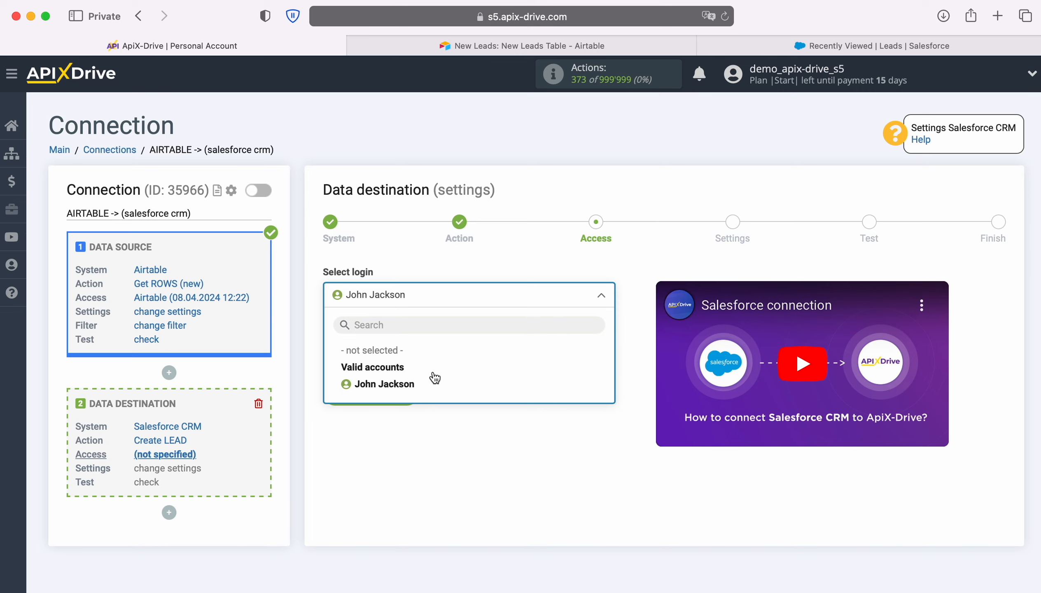
pyautogui.click(413, 383)
pyautogui.click(410, 393)
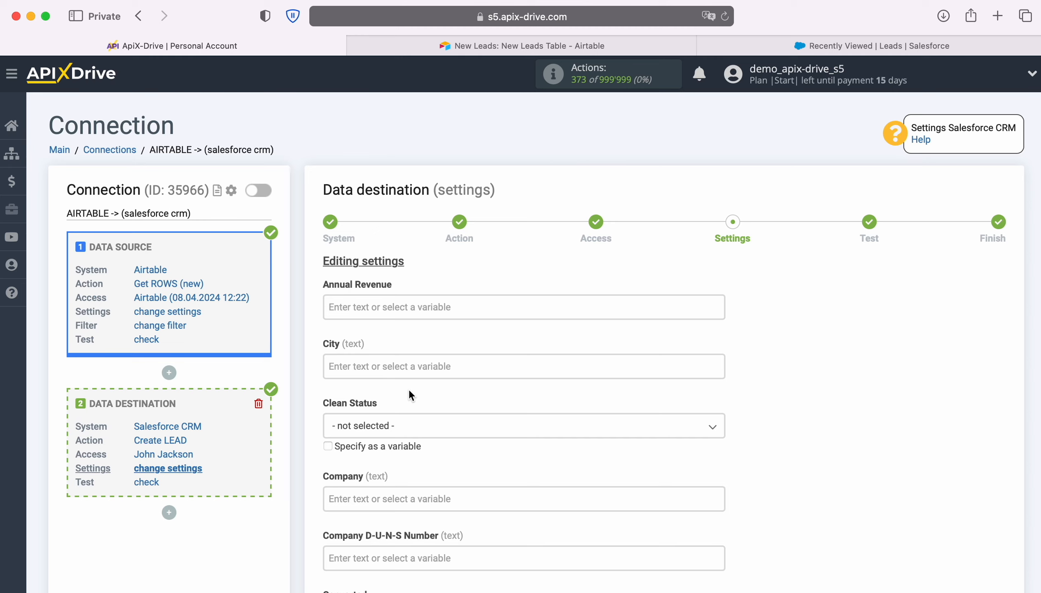
# Assign the Airtable Name variable to the Company field and set Clean Status to In Sync
pyautogui.scroll(-5, 463, 387)
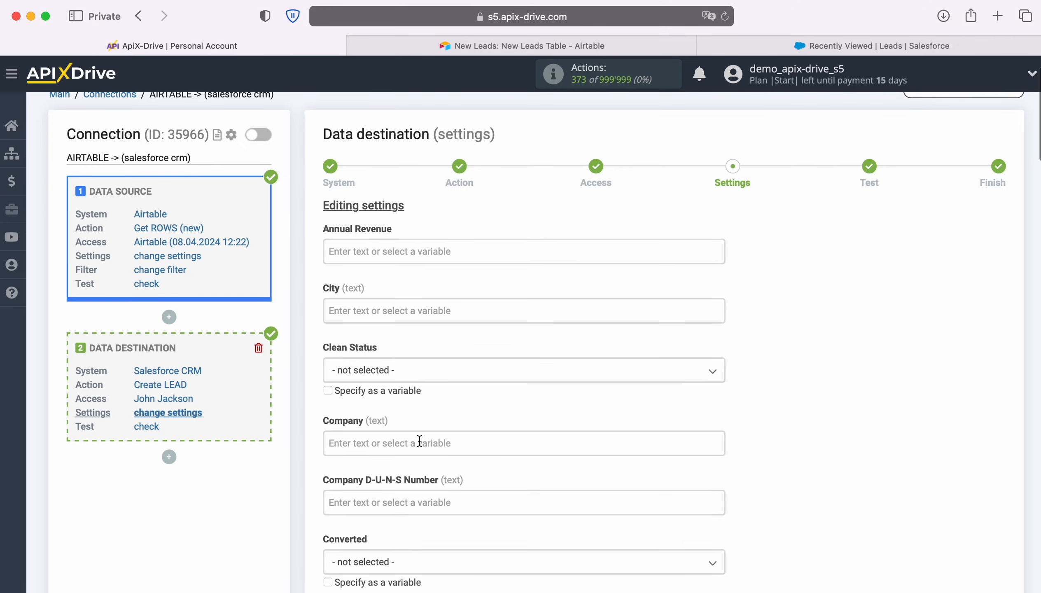
pyautogui.click(416, 443)
pyautogui.scroll(-5, 479, 396)
pyautogui.scroll(-3, 612, 371)
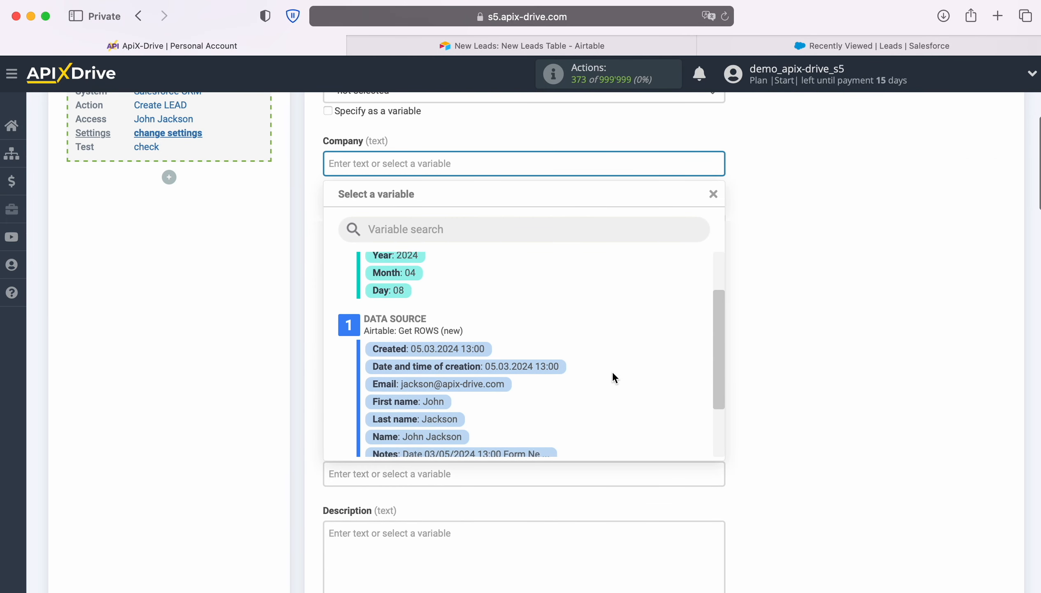
pyautogui.click(448, 414)
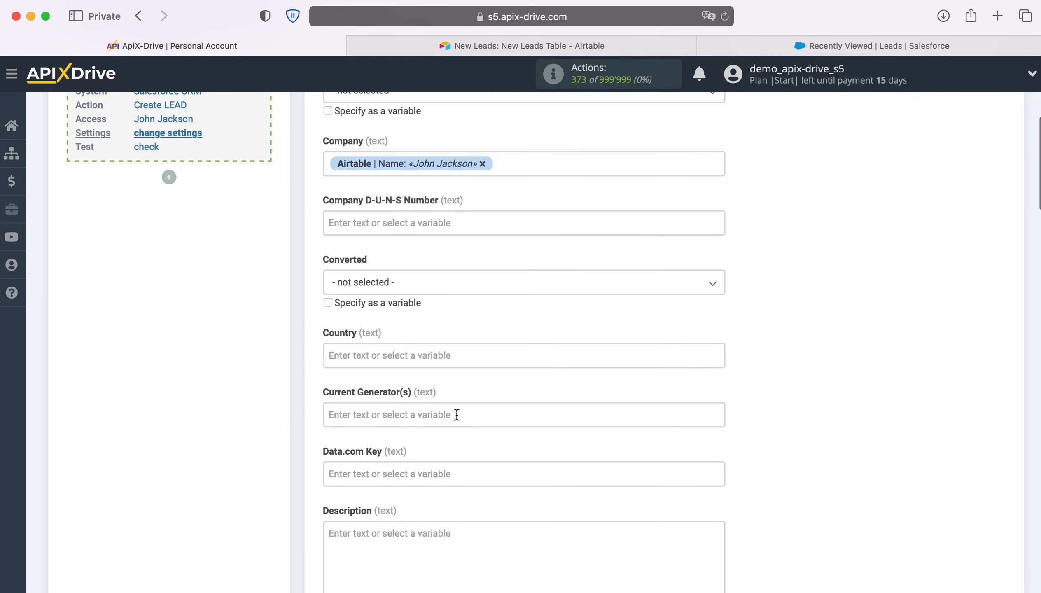
pyautogui.scroll(2, 457, 413)
pyautogui.click(384, 159)
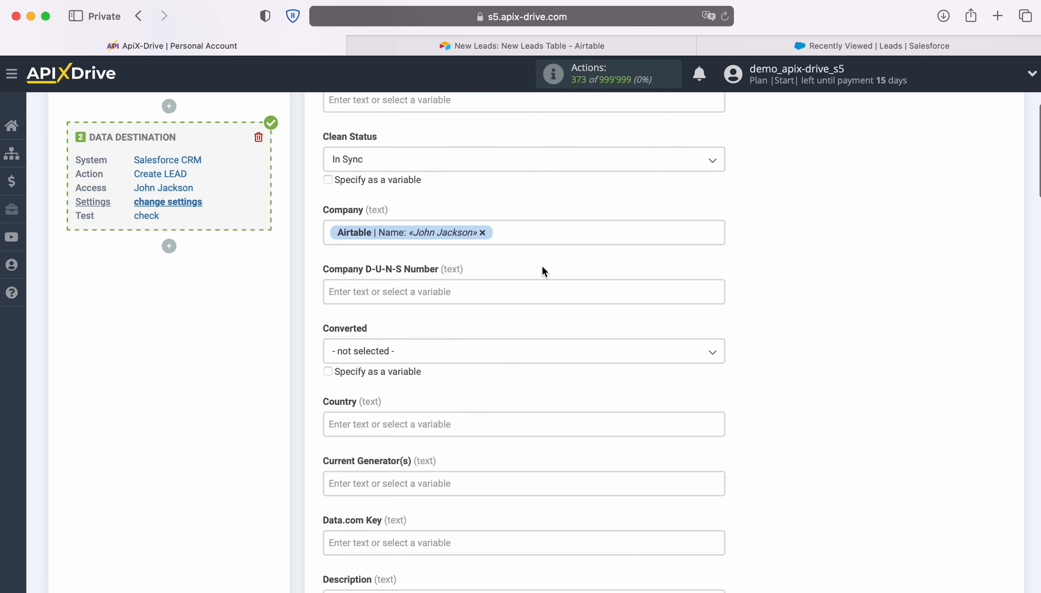
# Fill the first line of the Description field with the text "Date" followed by the Airtable Created variable
pyautogui.scroll(-5, 543, 272)
pyautogui.scroll(-3, 546, 268)
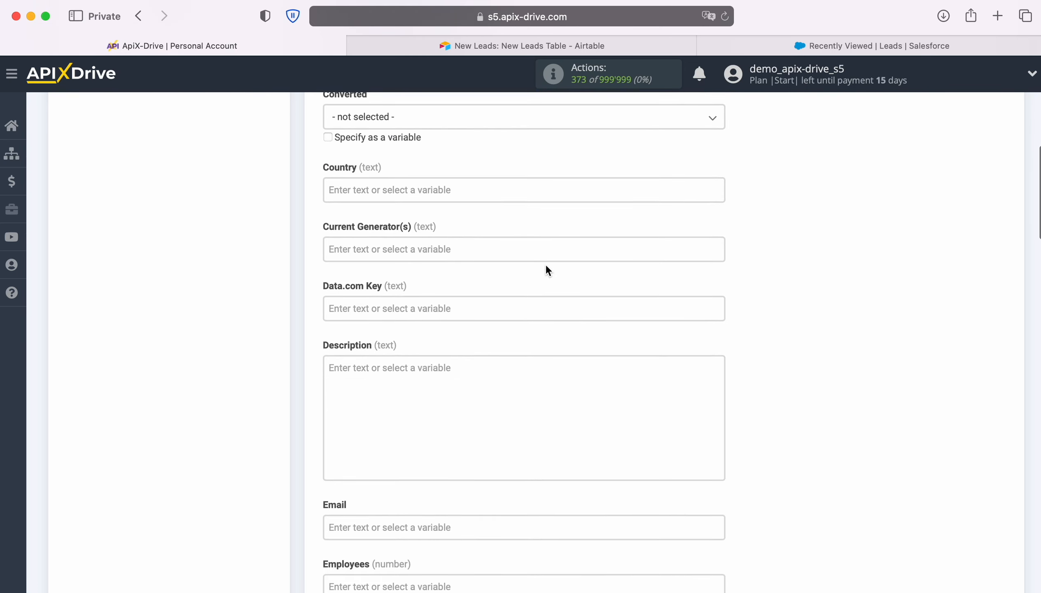
pyautogui.click(492, 272)
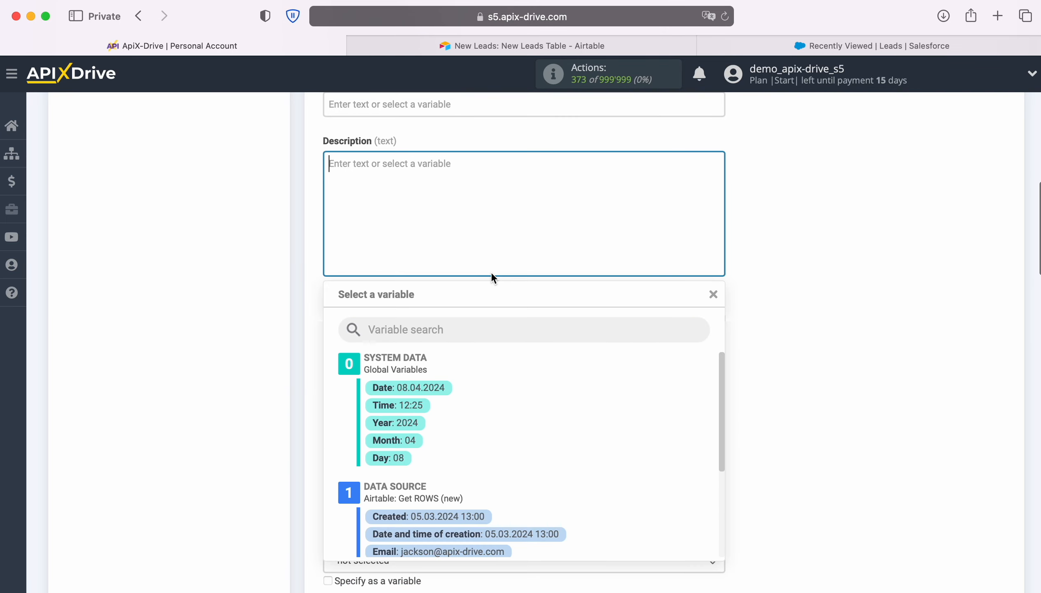
pyautogui.scroll(-2, 621, 409)
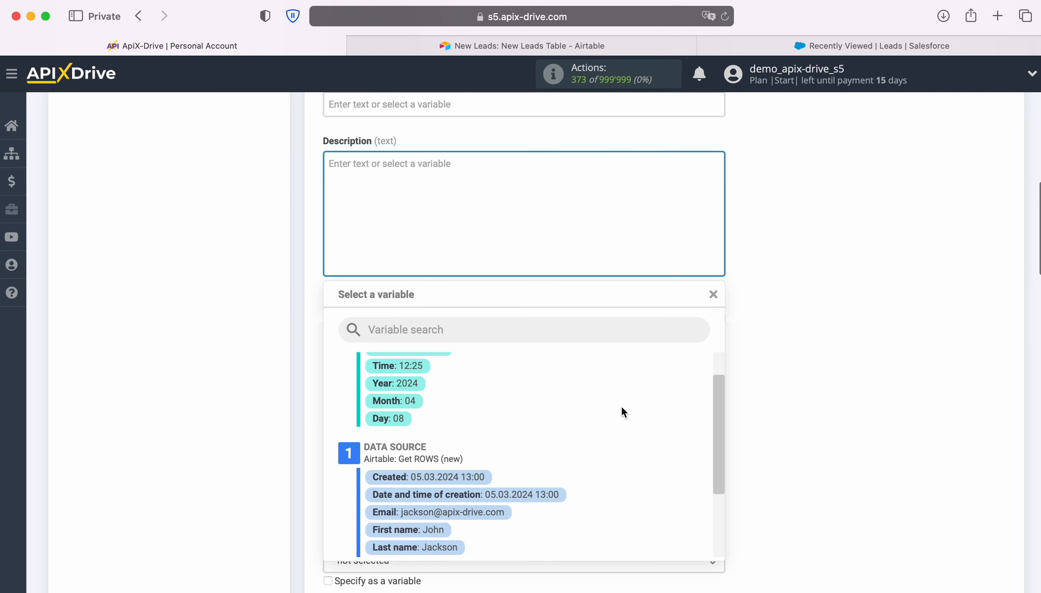
pyautogui.click(470, 469)
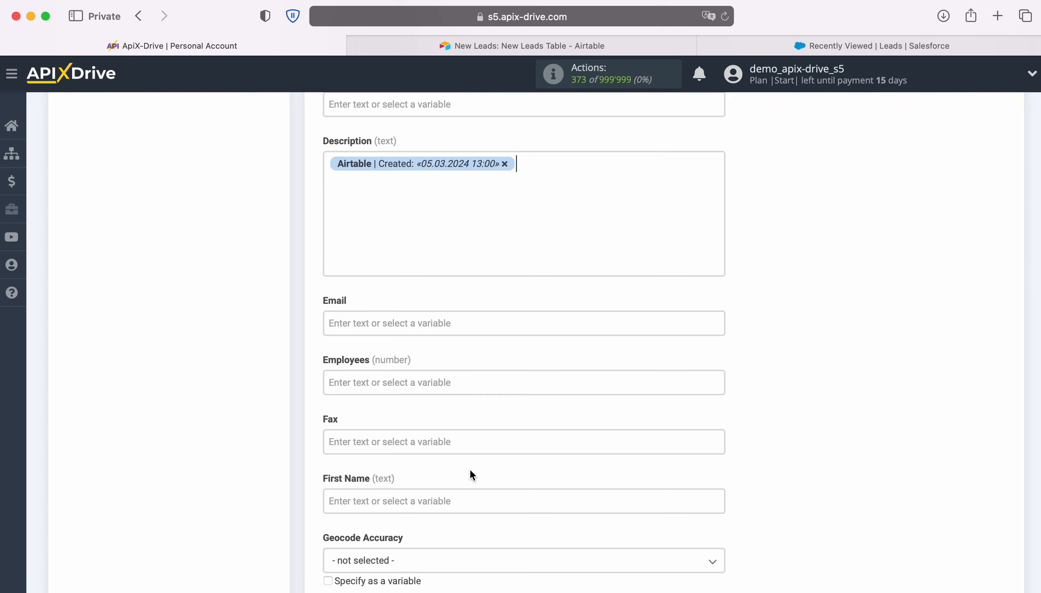
pyautogui.click(327, 163)
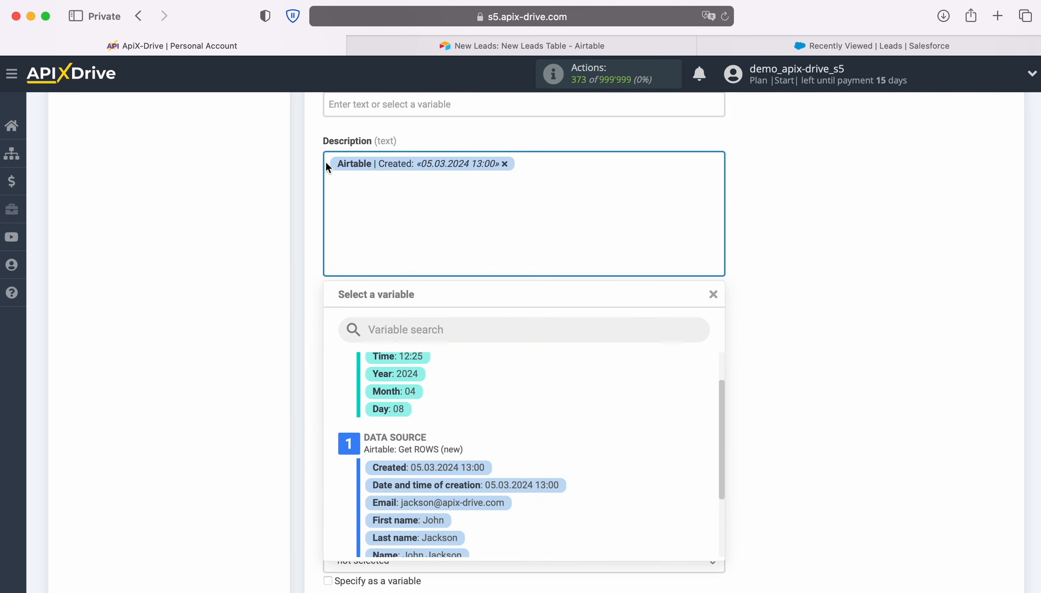
pyautogui.write('Date')
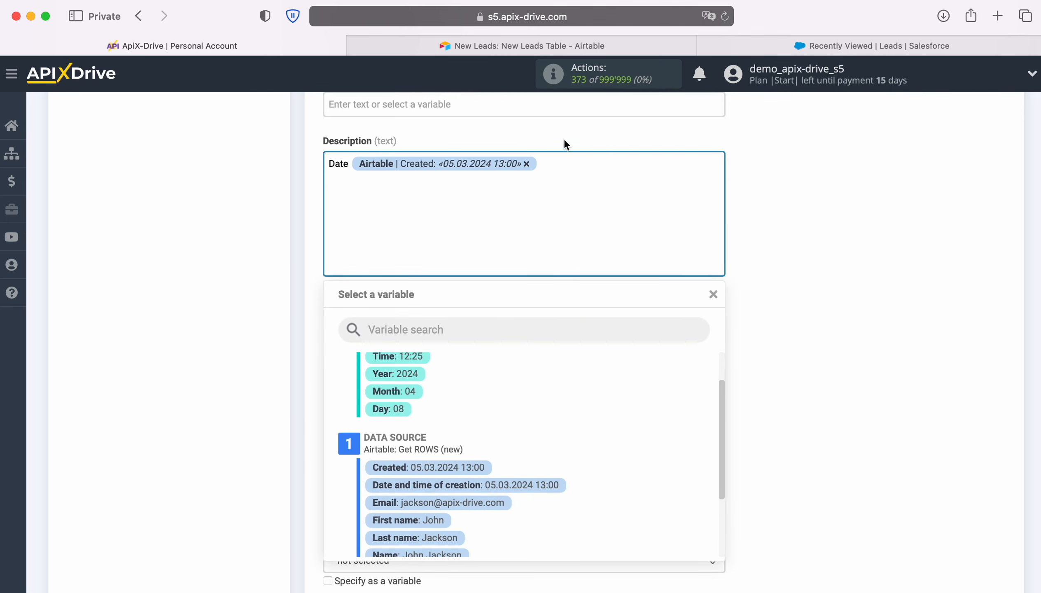
# Add a second line to the Description with the text "Note" followed by the Airtable Notes variable
pyautogui.click(583, 157)
pyautogui.press('Return')
pyautogui.write('Note')
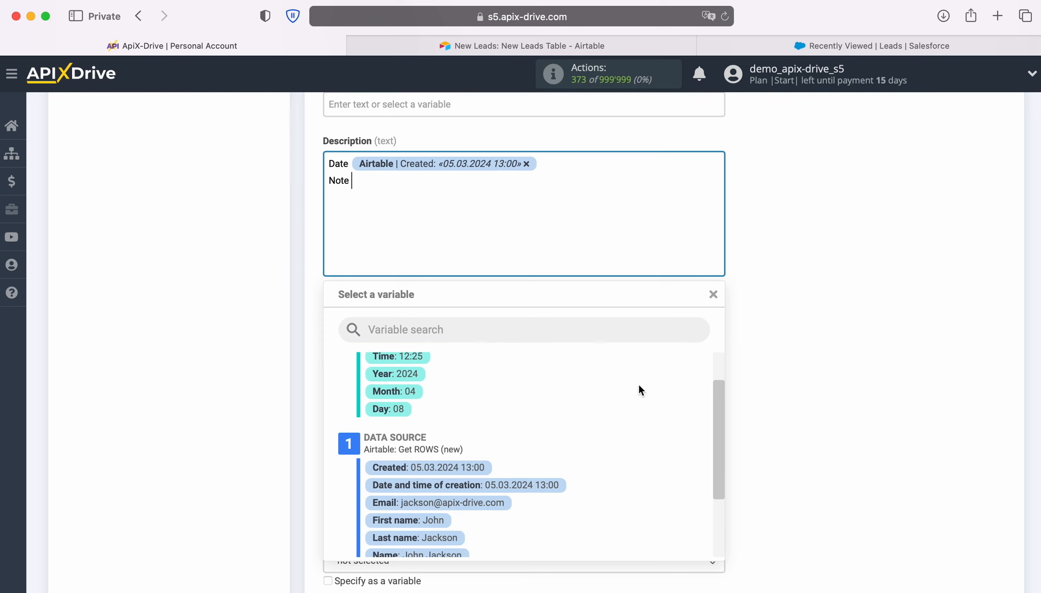
pyautogui.scroll(-3, 633, 406)
pyautogui.click(500, 491)
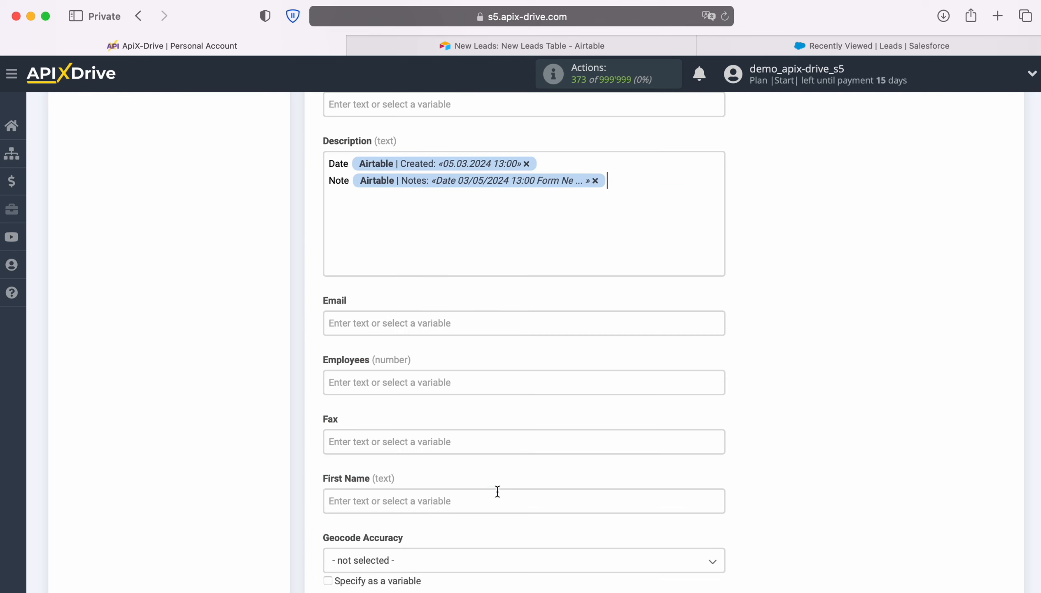
# Assign the Airtable Email variable to the lead's Email field
pyautogui.click(507, 325)
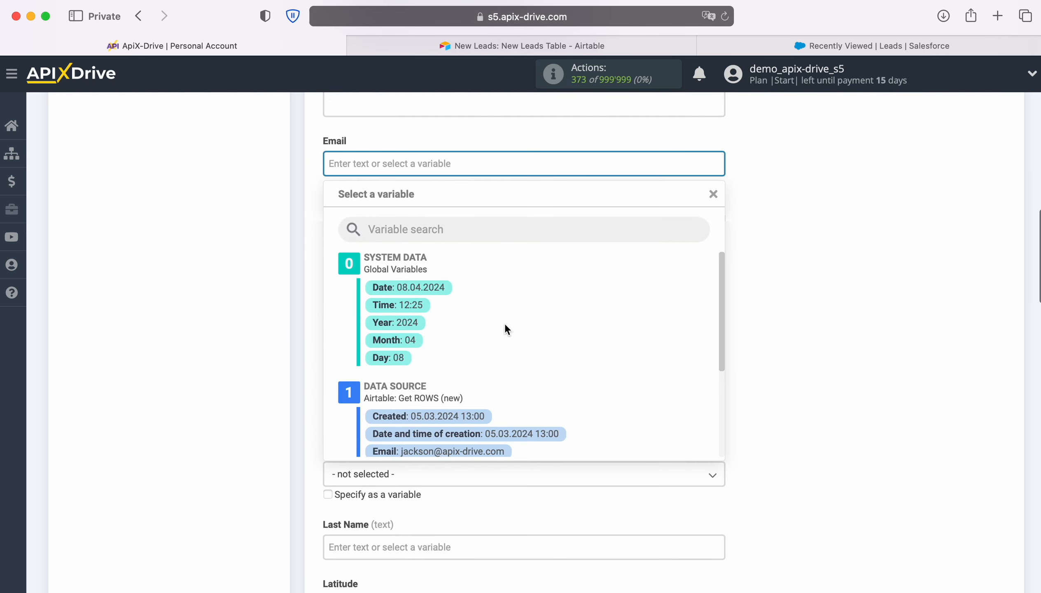
pyautogui.scroll(-2, 661, 332)
pyautogui.click(492, 385)
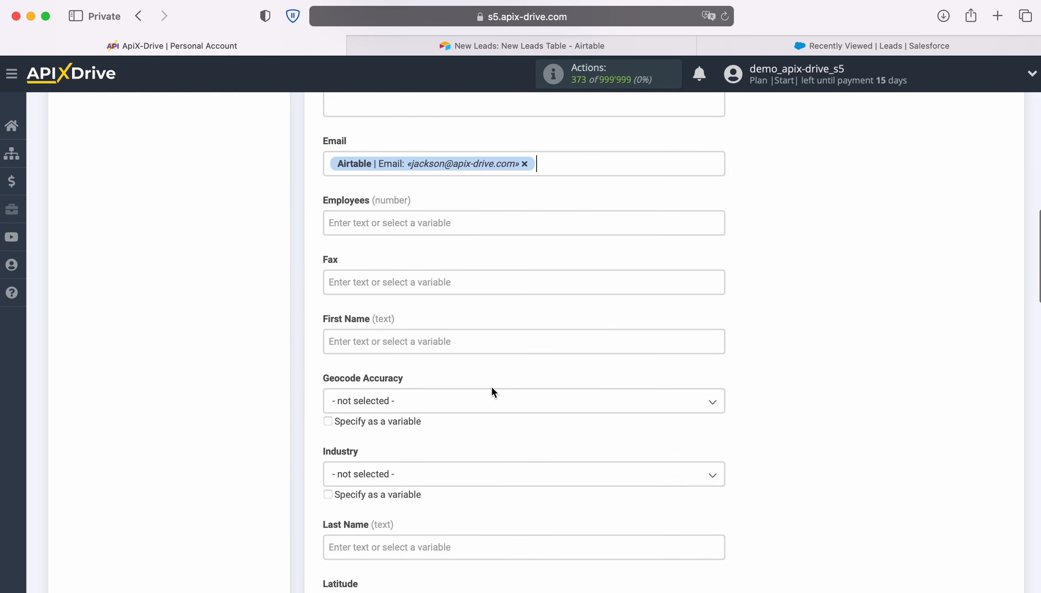
# Assign the Airtable First name and Last name variables to the lead's First Name and Last Name fields
pyautogui.scroll(-2, 512, 380)
pyautogui.click(516, 278)
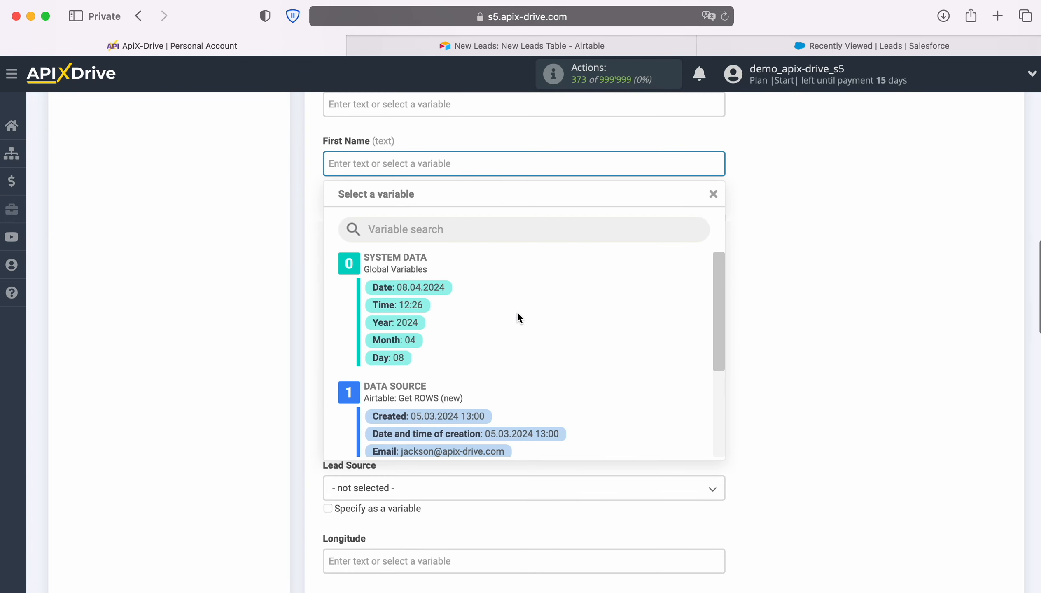
pyautogui.scroll(-3, 640, 338)
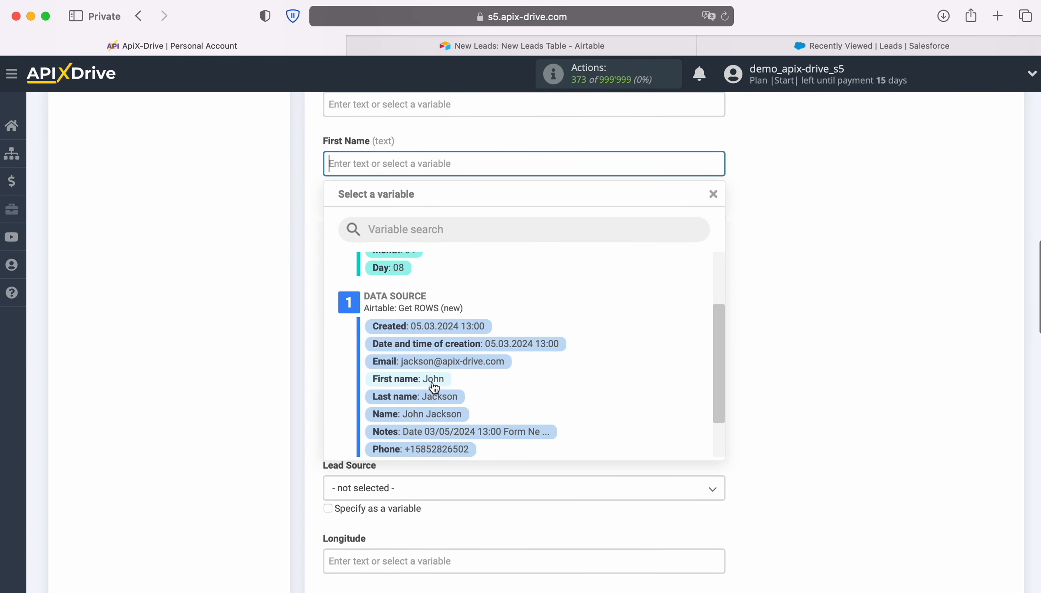
pyautogui.click(432, 380)
pyautogui.scroll(-3, 427, 369)
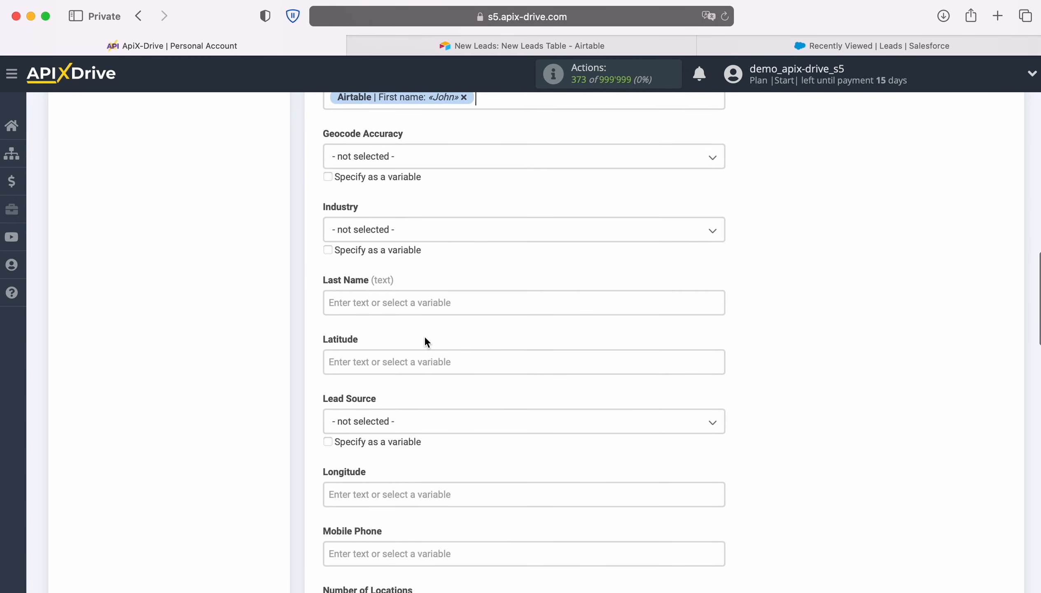
pyautogui.click(425, 301)
pyautogui.scroll(-5, 617, 365)
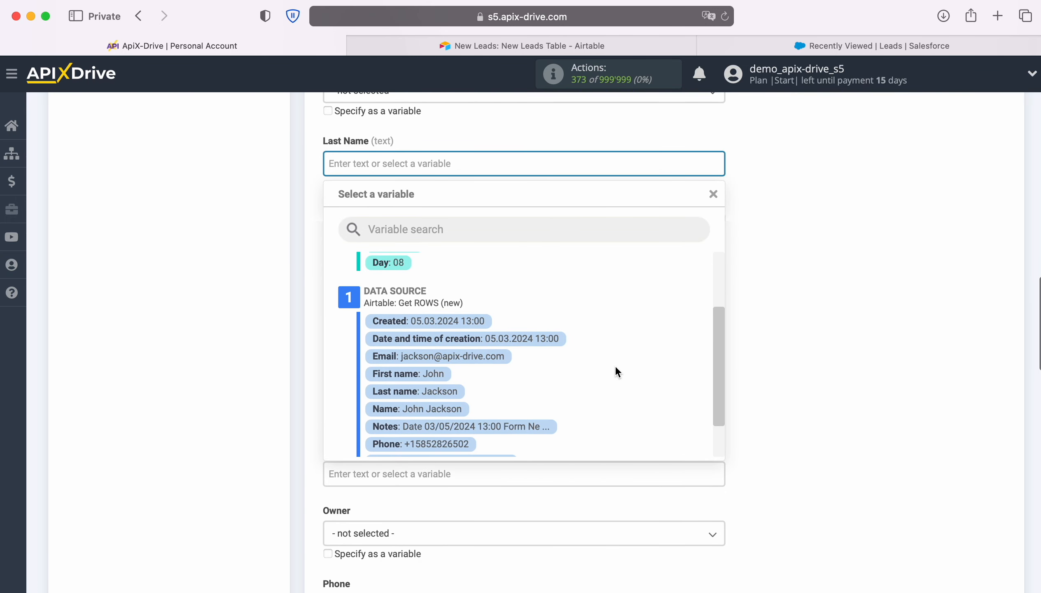
pyautogui.click(432, 392)
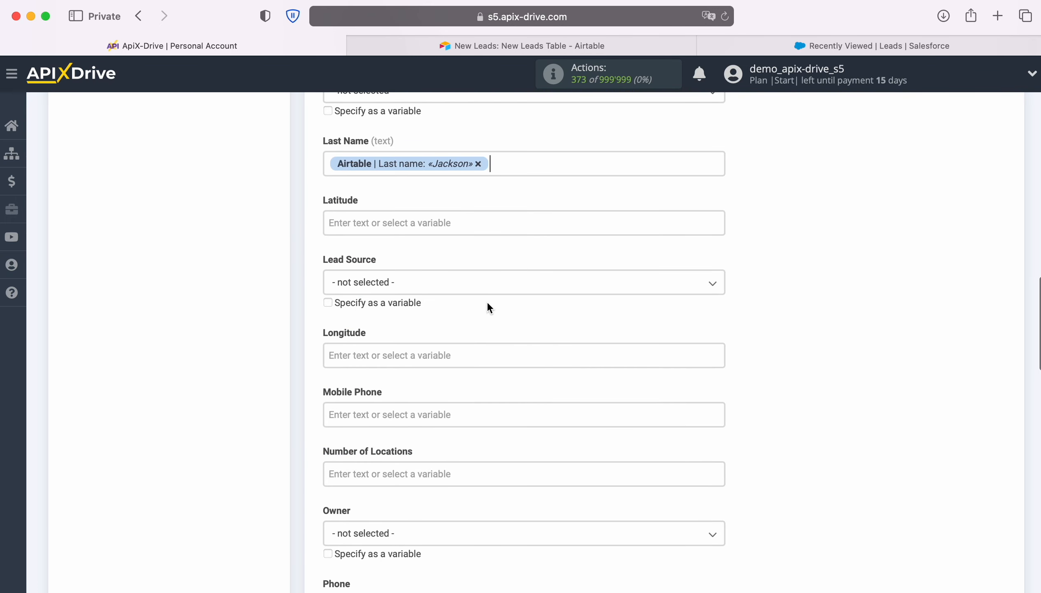
# Assign the Airtable Phone variable to both the Mobile Phone and Phone fields of the lead
pyautogui.scroll(-2, 486, 302)
pyautogui.click(443, 358)
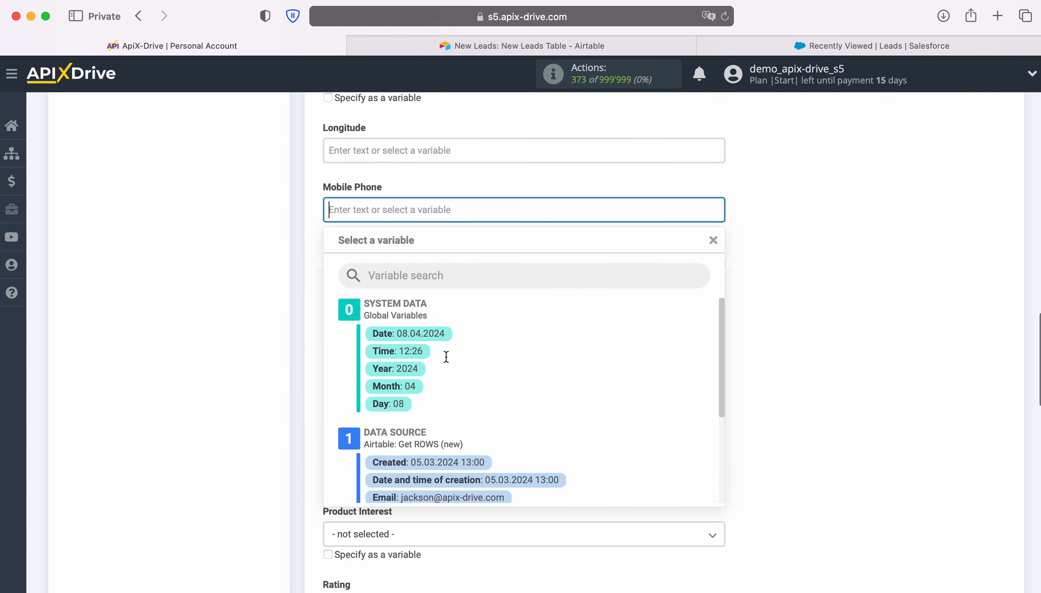
pyautogui.scroll(-3, 619, 376)
pyautogui.scroll(-1, 611, 377)
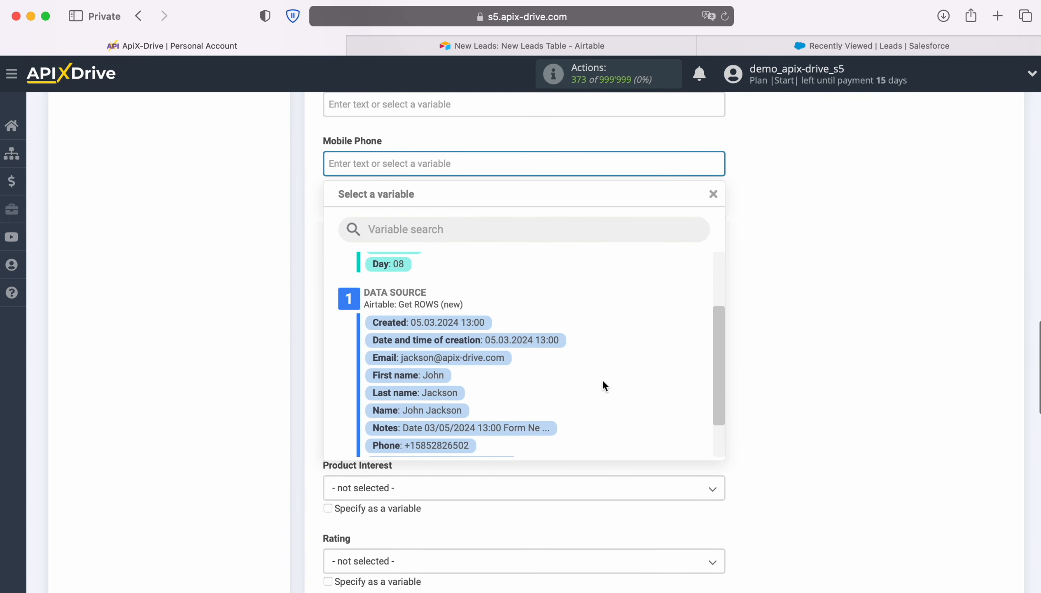
pyautogui.click(463, 443)
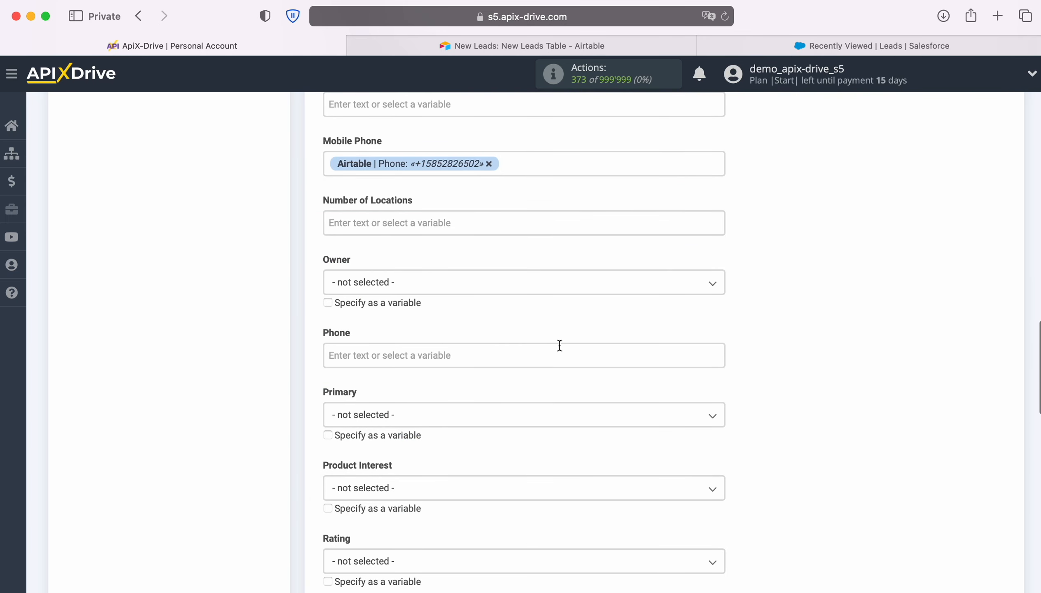
pyautogui.scroll(-2, 560, 344)
pyautogui.click(479, 281)
pyautogui.scroll(-3, 591, 347)
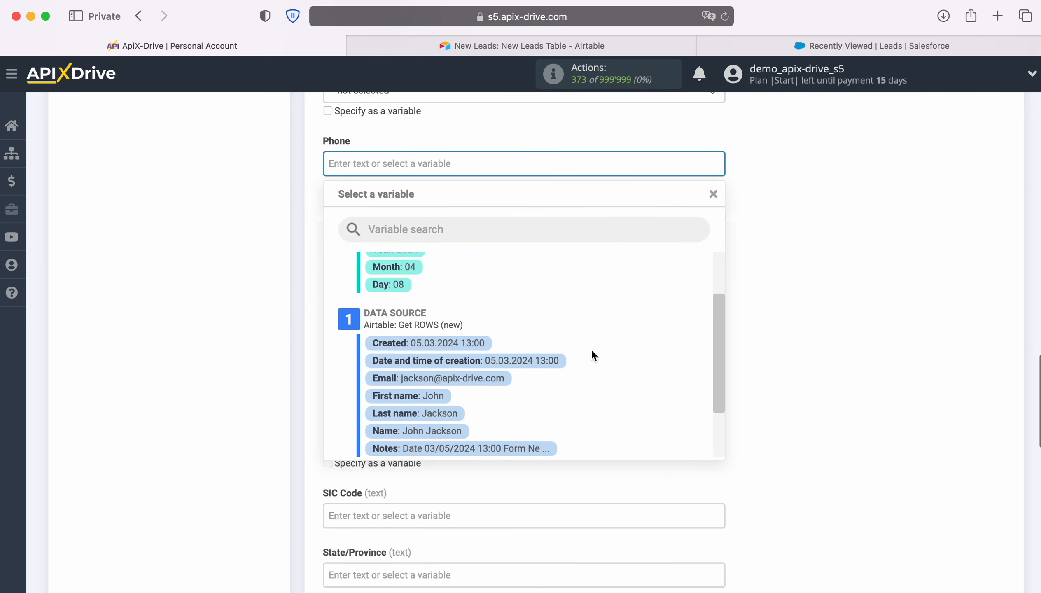
pyautogui.click(473, 437)
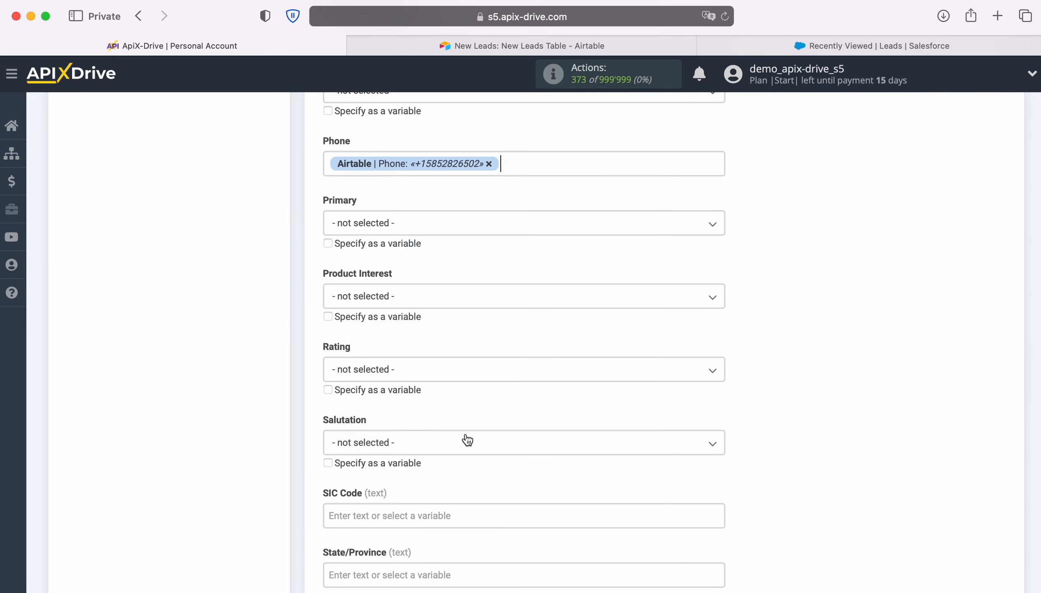
# Set the lead's Title to "New Row from AirTable" followed by the Airtable Name variable, and save the field settings
pyautogui.scroll(-1, 483, 397)
pyautogui.scroll(-2, 490, 375)
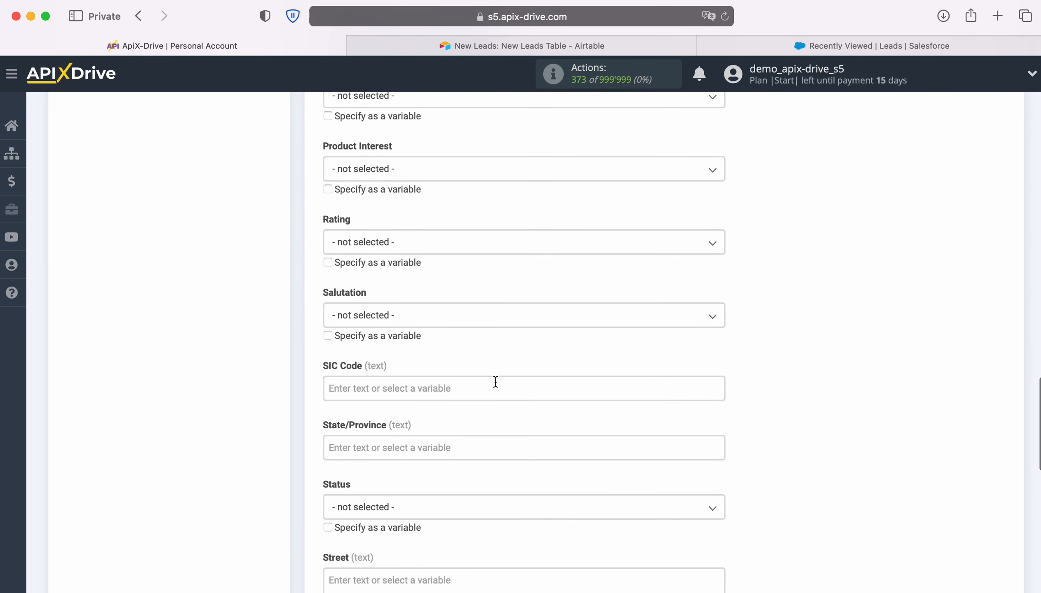
pyautogui.scroll(-3, 502, 378)
pyautogui.scroll(-4, 503, 380)
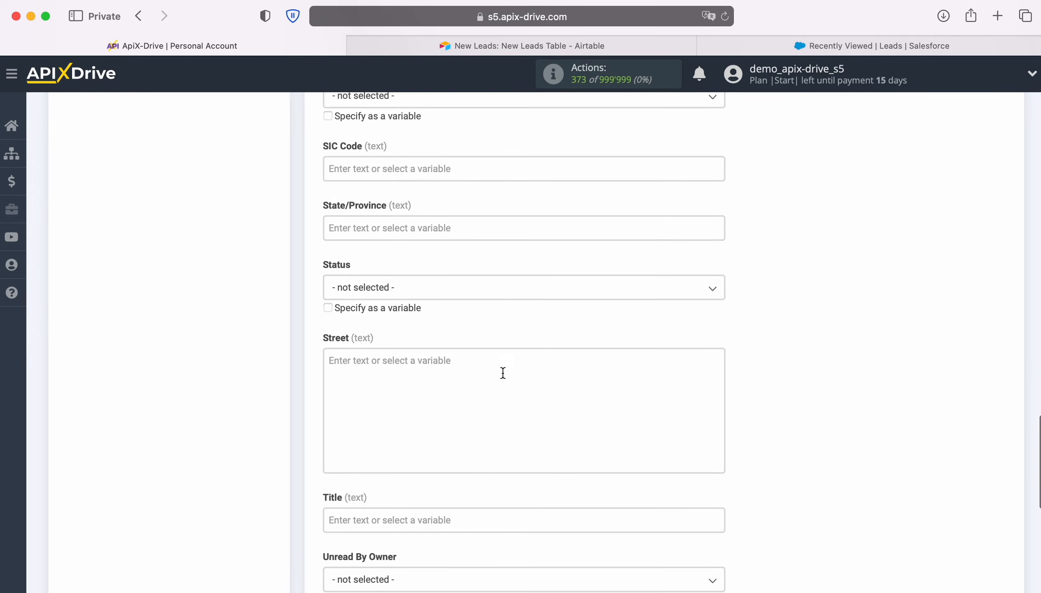
pyautogui.scroll(-3, 502, 373)
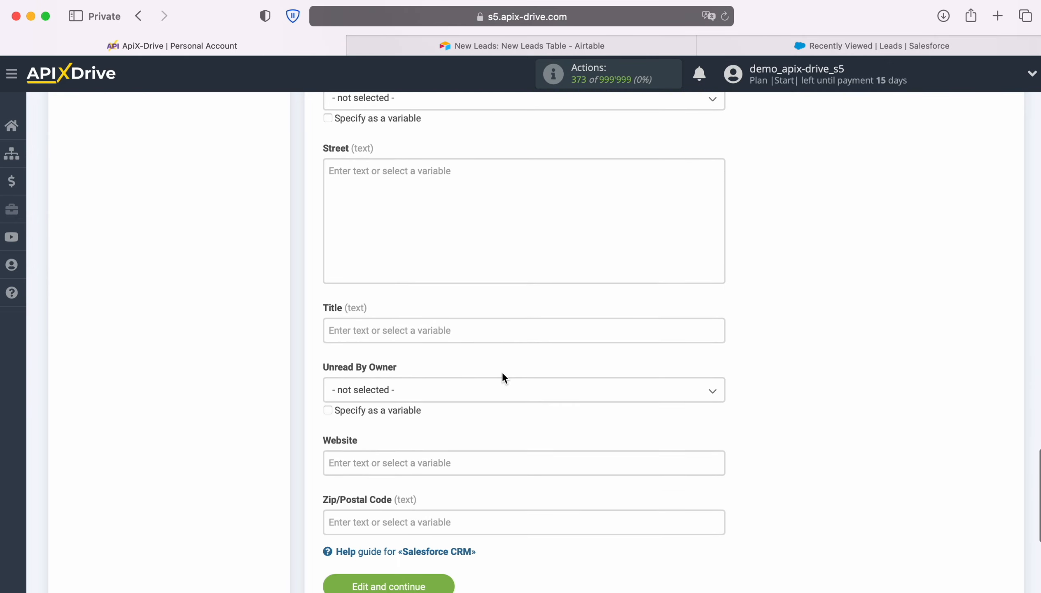
pyautogui.click(450, 320)
pyautogui.write('New Row from')
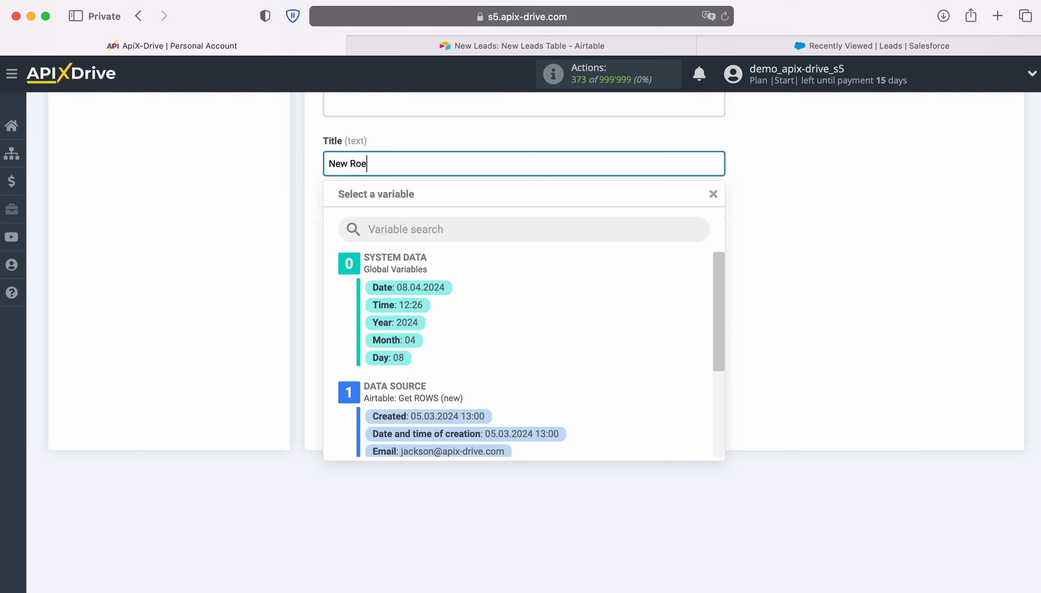
pyautogui.write(' AirTable')
pyautogui.scroll(-3, 508, 415)
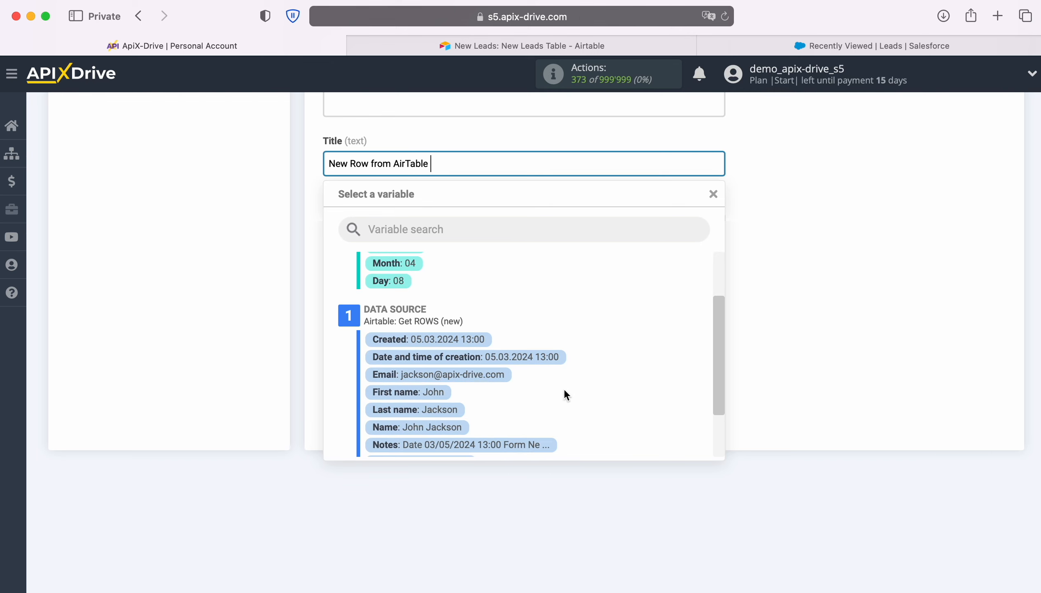
pyautogui.click(449, 428)
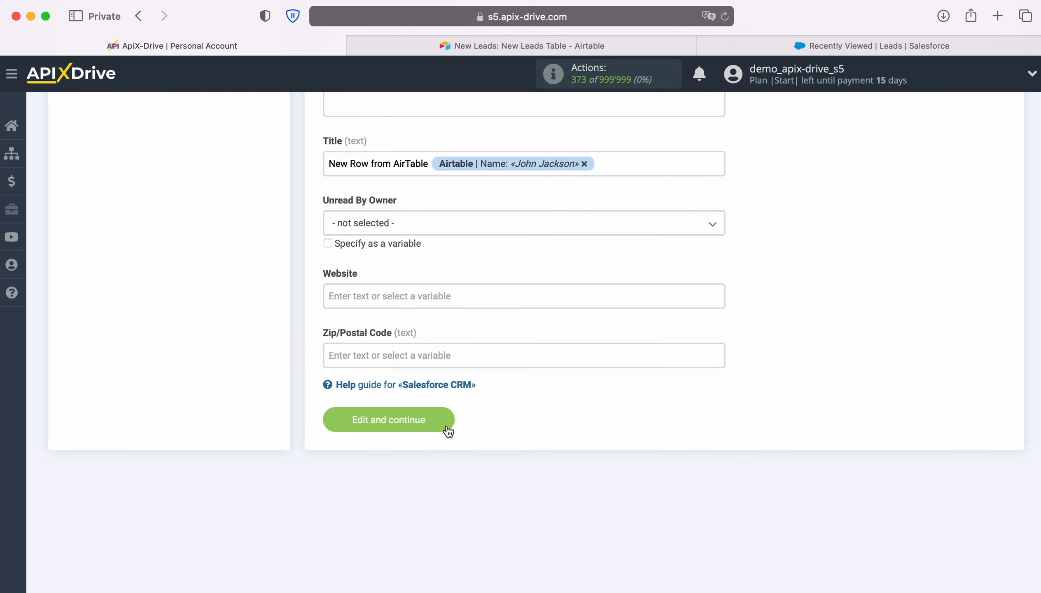
pyautogui.click(447, 428)
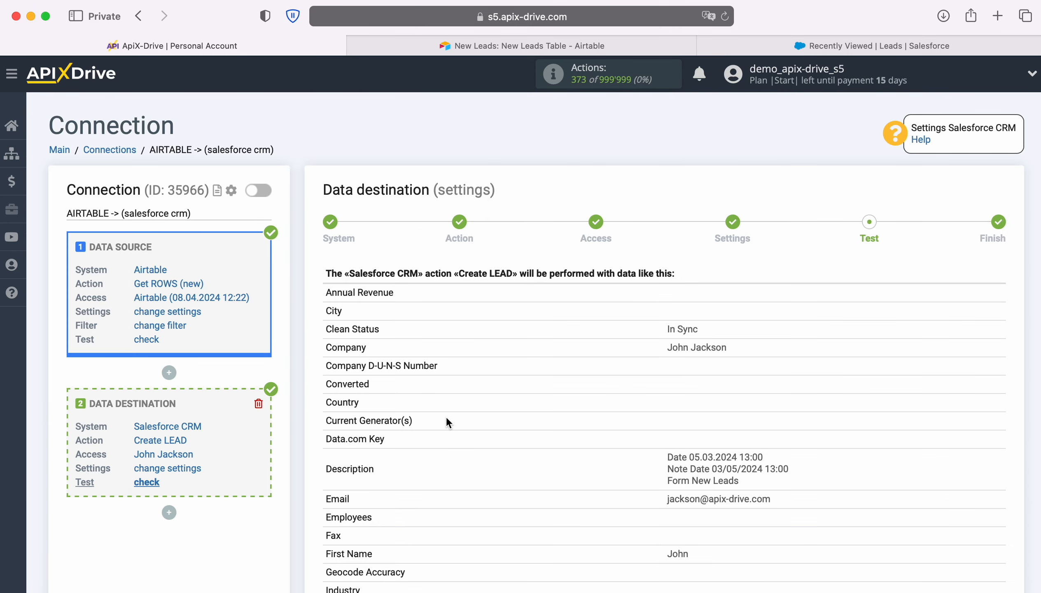
# Review the sample Create LEAD data and send it as test data to Salesforce CRM
pyautogui.scroll(-5, 963, 382)
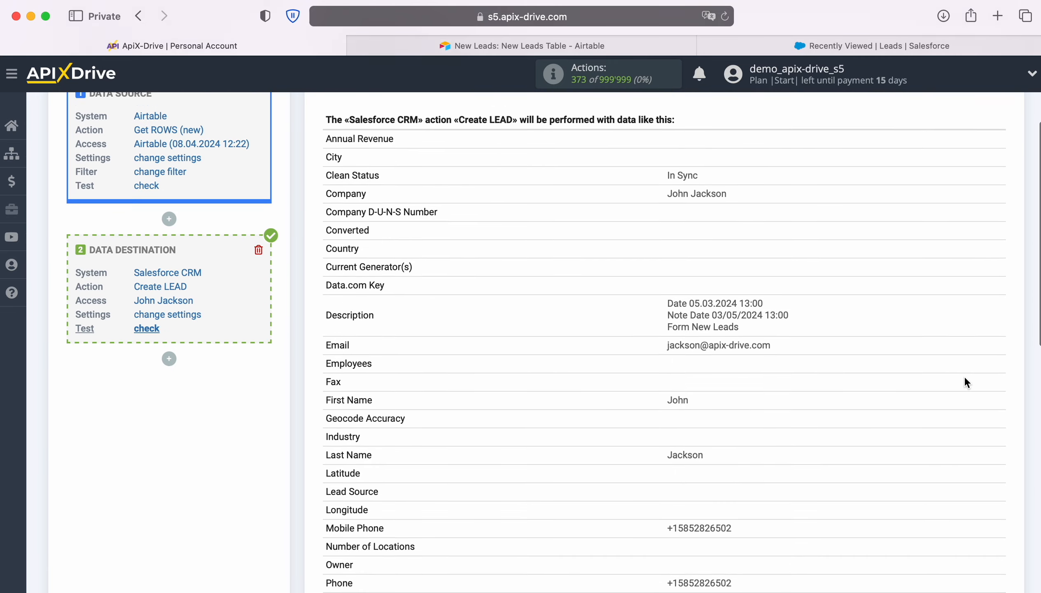
pyautogui.scroll(-6, 964, 378)
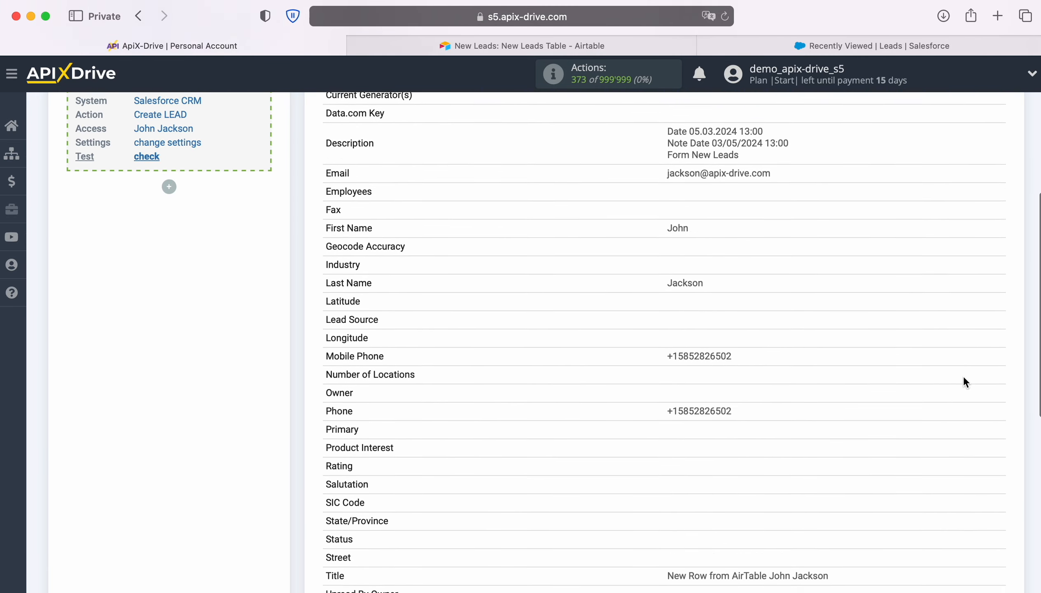
pyautogui.scroll(-1, 962, 375)
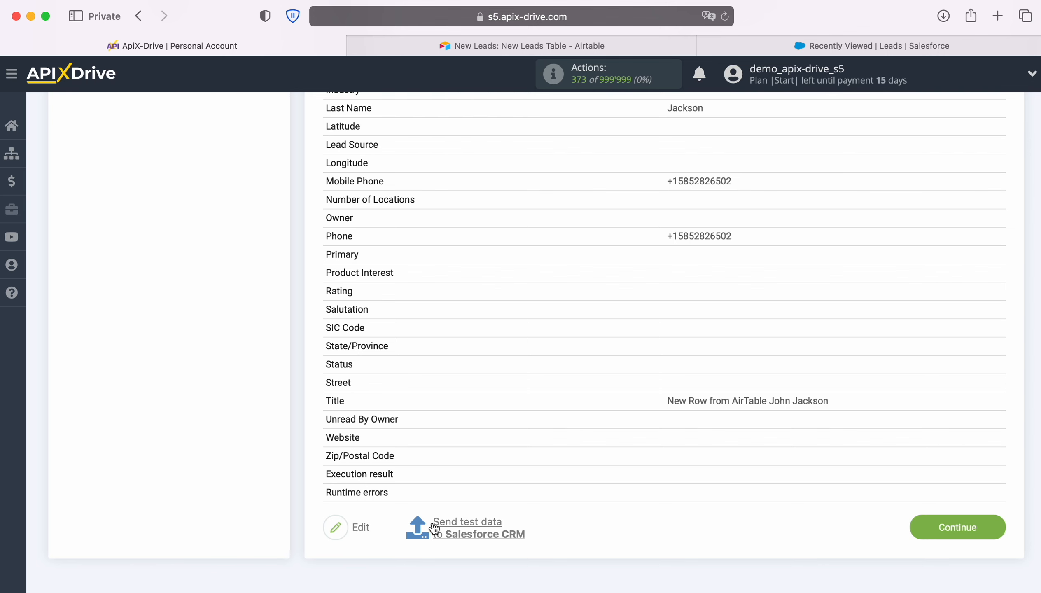
pyautogui.click(471, 525)
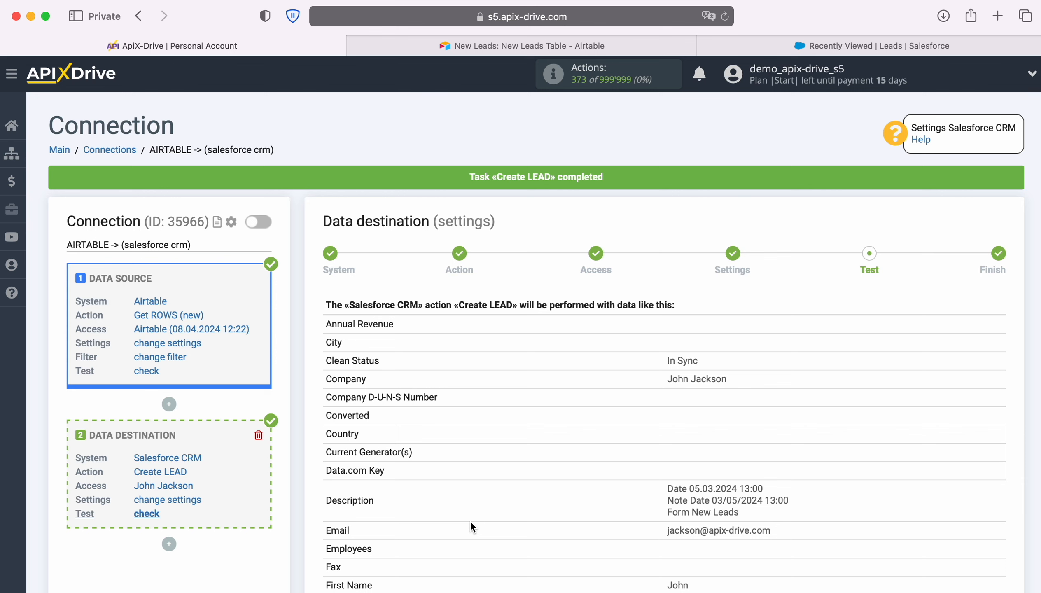
# Switch to Salesforce, reload the Leads list, and examine the details of the test lead down to its Description
pyautogui.click(802, 45)
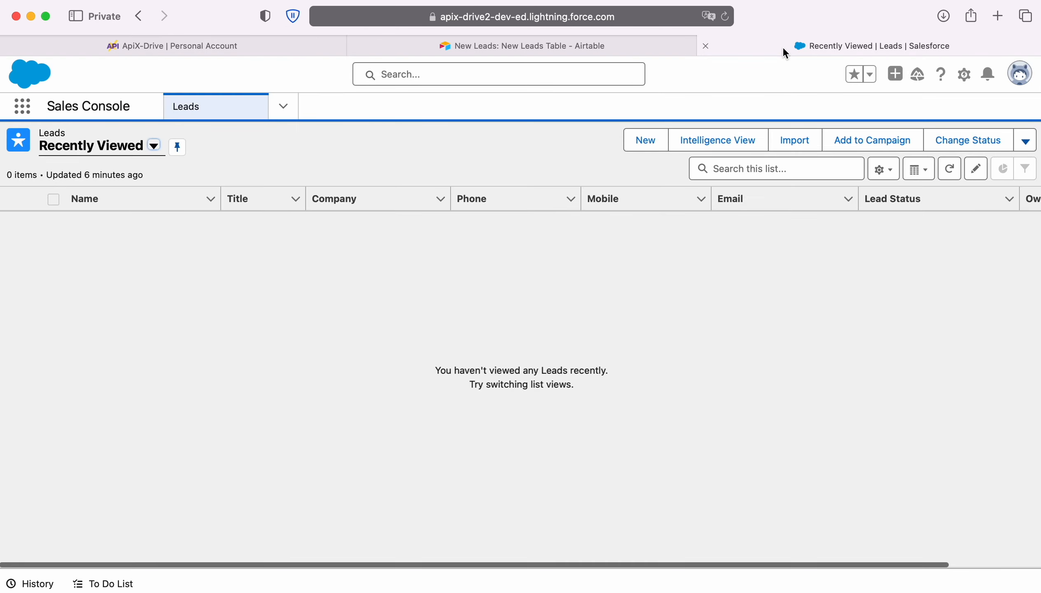
pyautogui.click(725, 17)
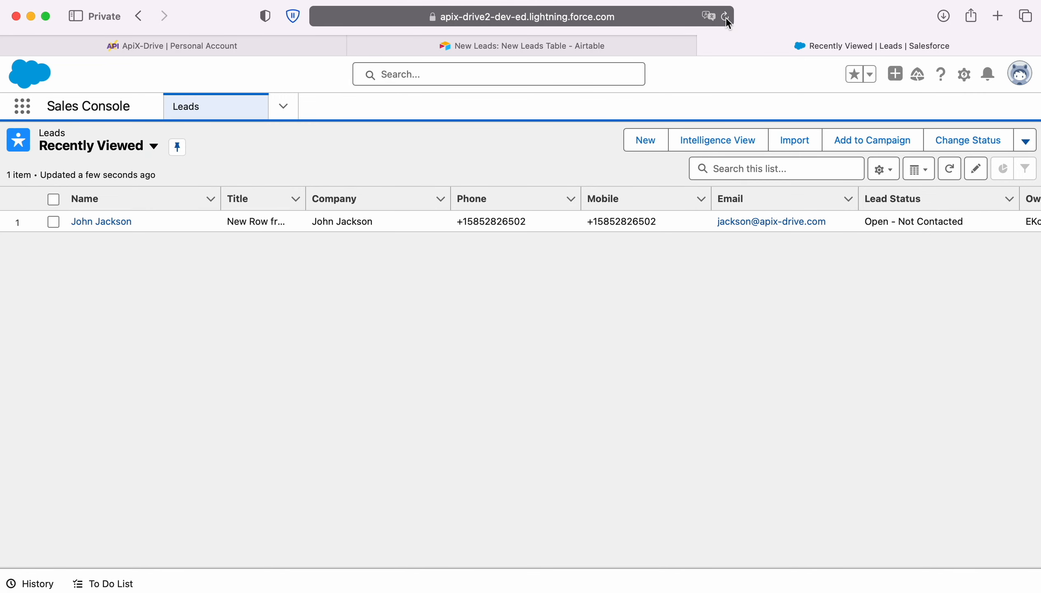
pyautogui.click(96, 222)
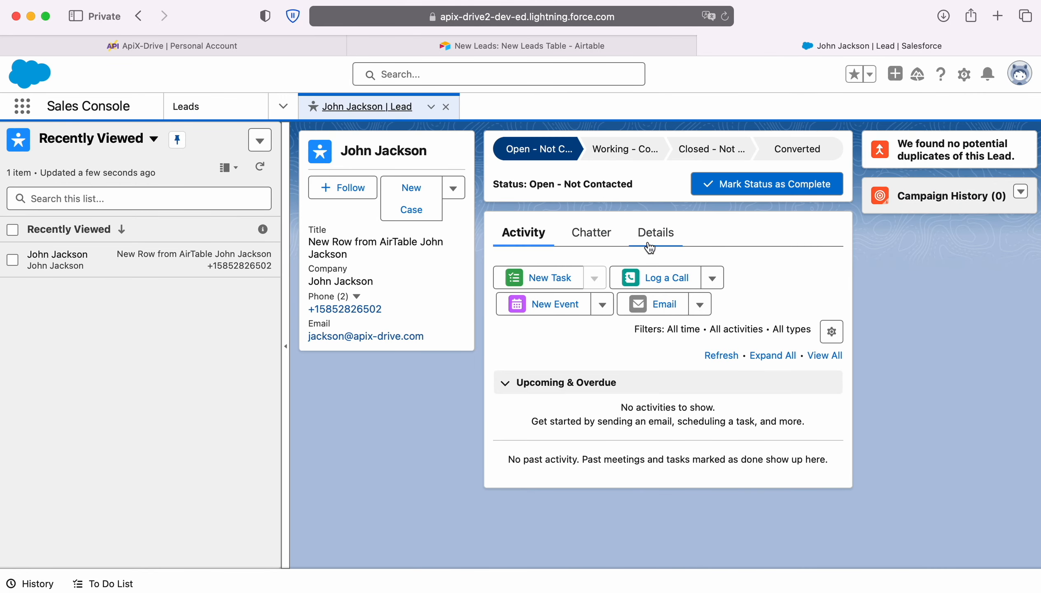
pyautogui.click(661, 244)
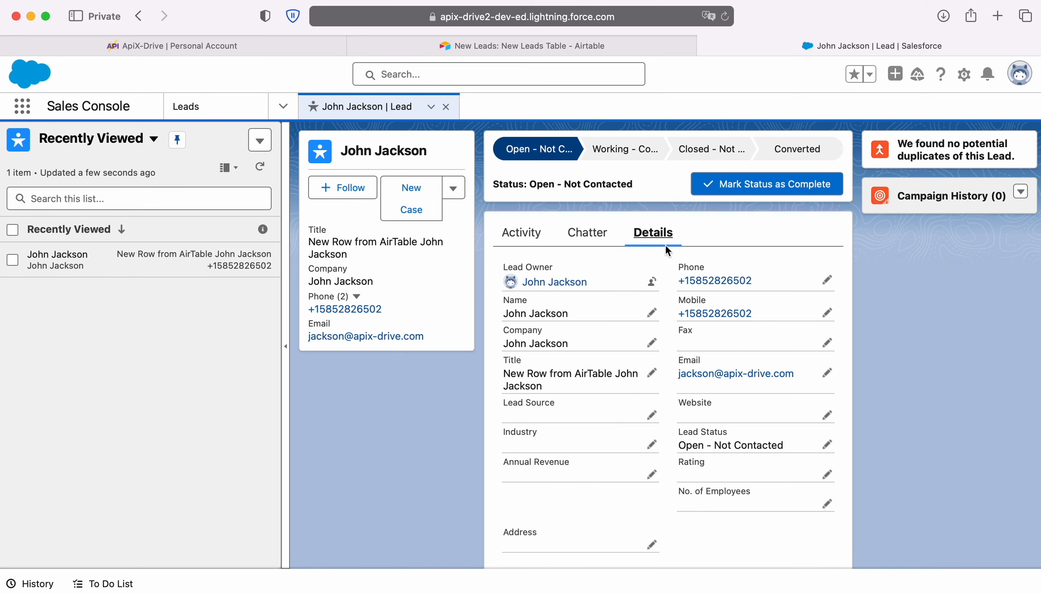
pyautogui.scroll(-5, 726, 380)
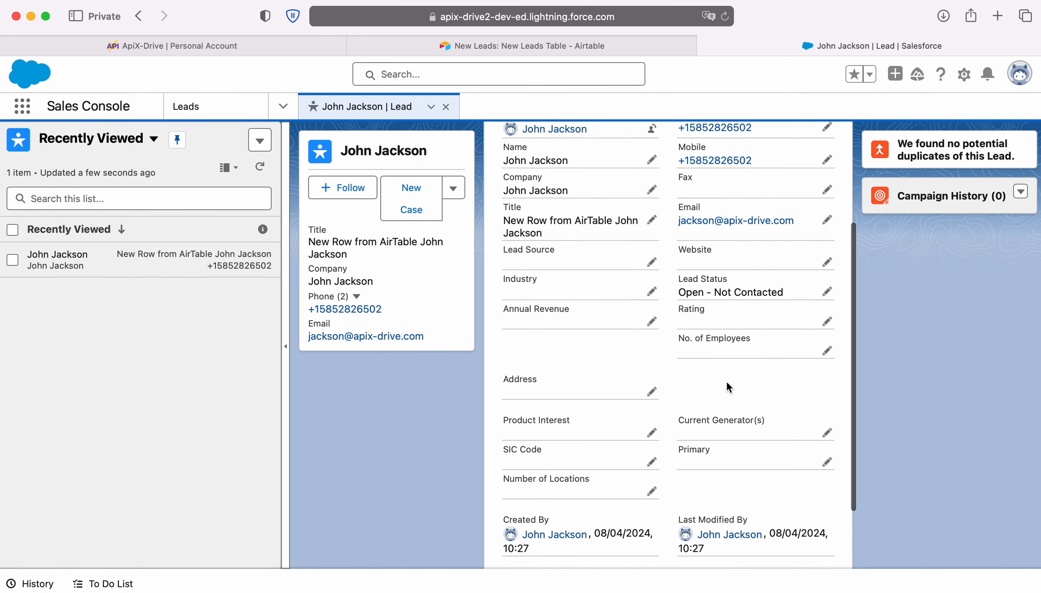
pyautogui.scroll(-1, 726, 381)
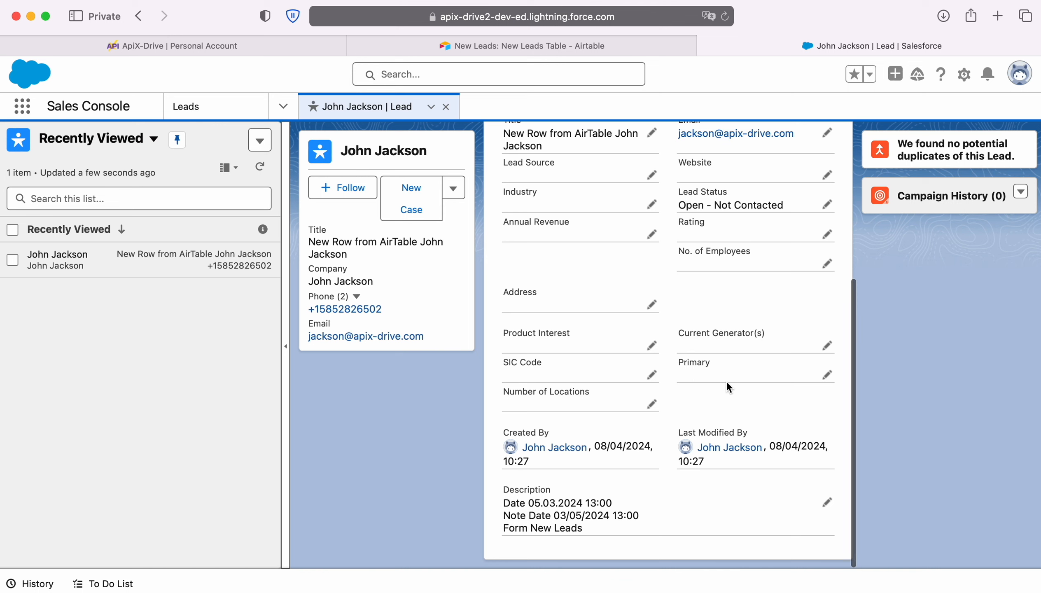
pyautogui.scroll(6, 727, 384)
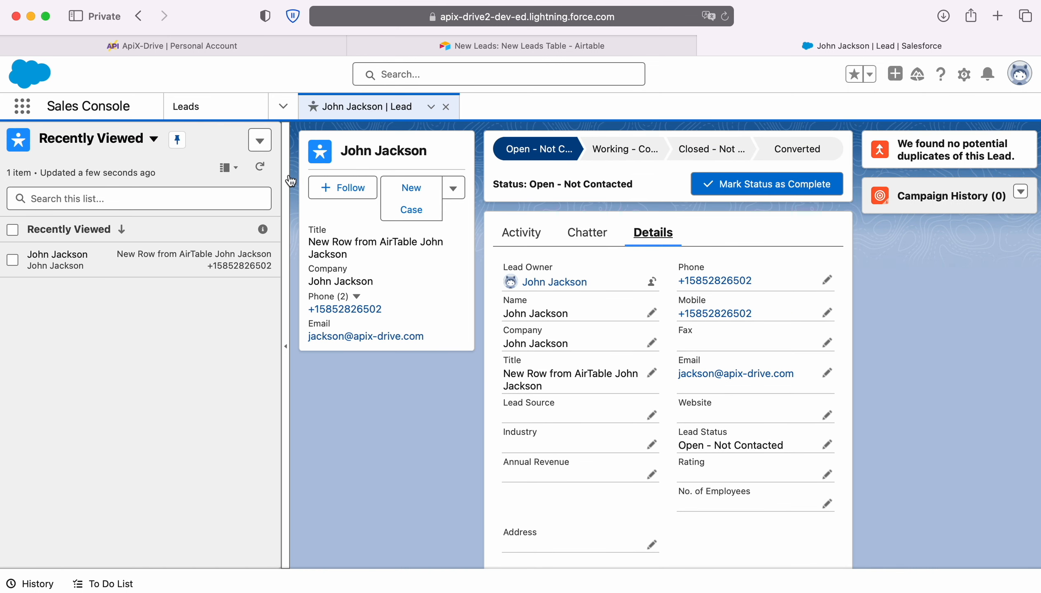
# Return to ApiX-Drive, finish the data destination setup, and enable automatic updates for the connection
pyautogui.click(134, 46)
pyautogui.scroll(-10, 917, 409)
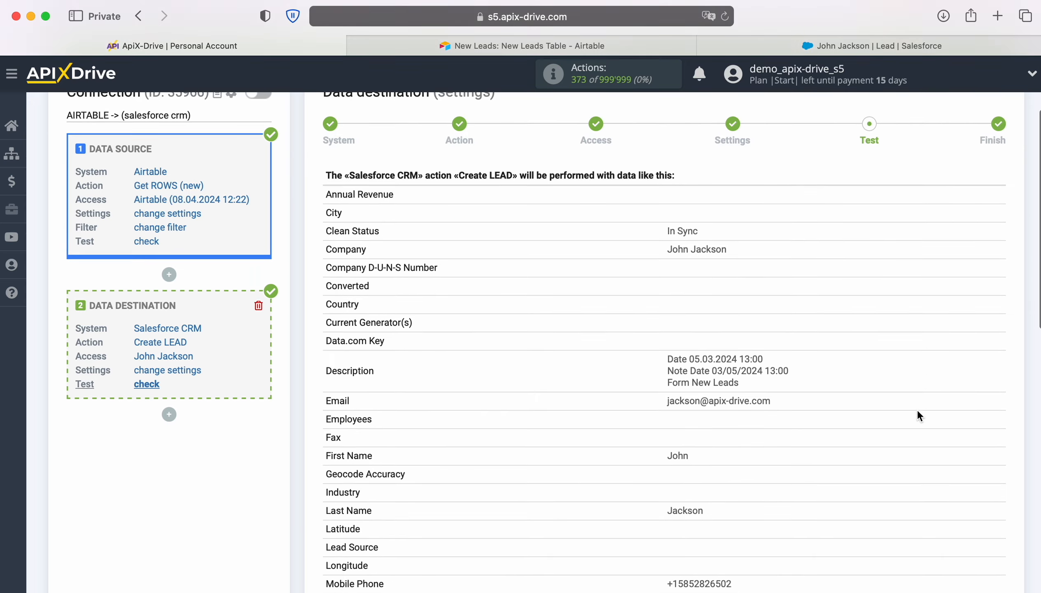
pyautogui.scroll(-2, 917, 409)
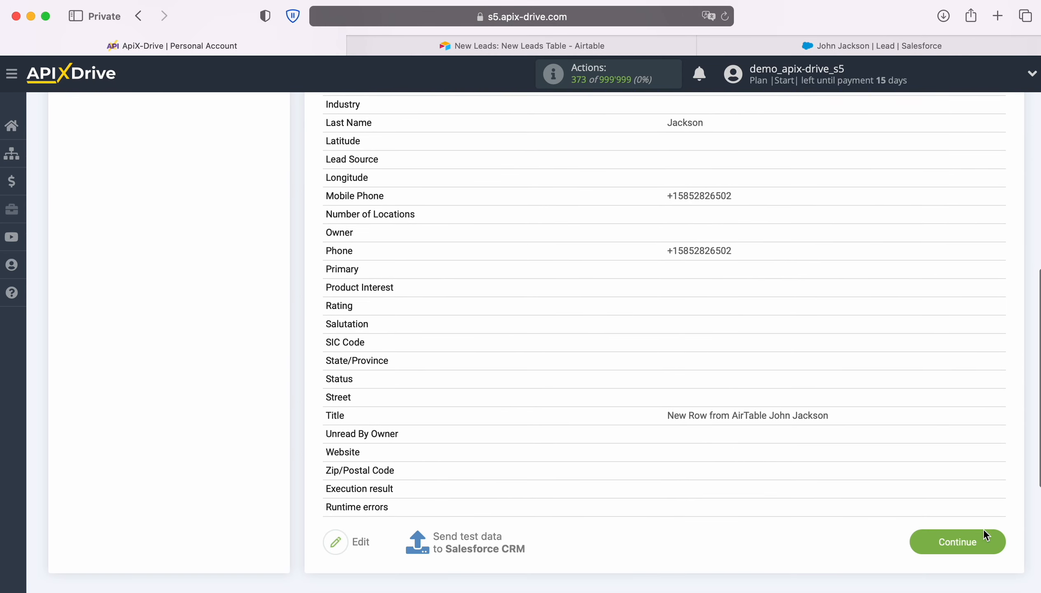
pyautogui.click(999, 540)
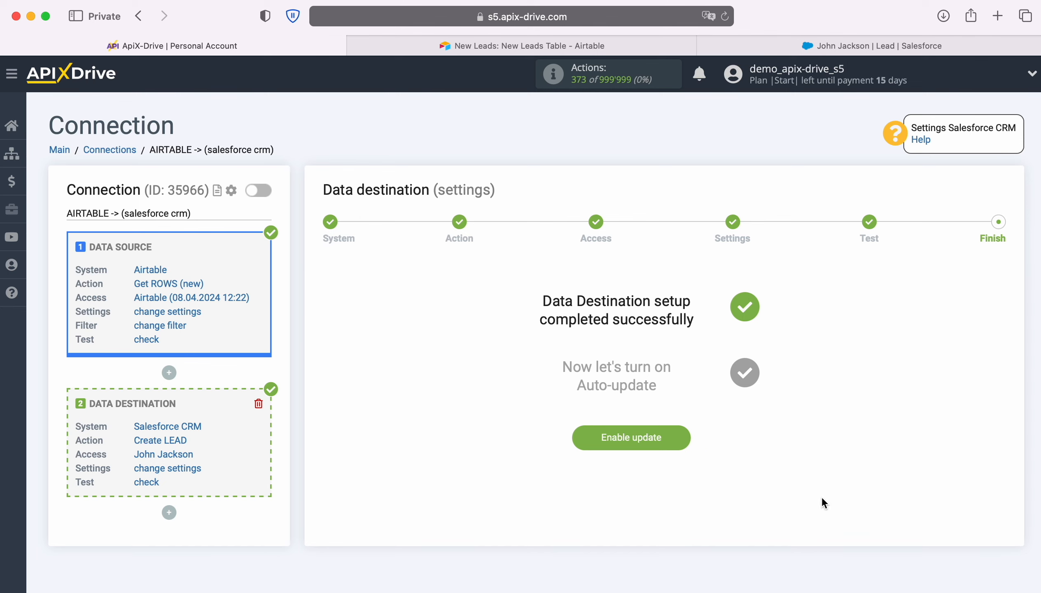
pyautogui.click(686, 435)
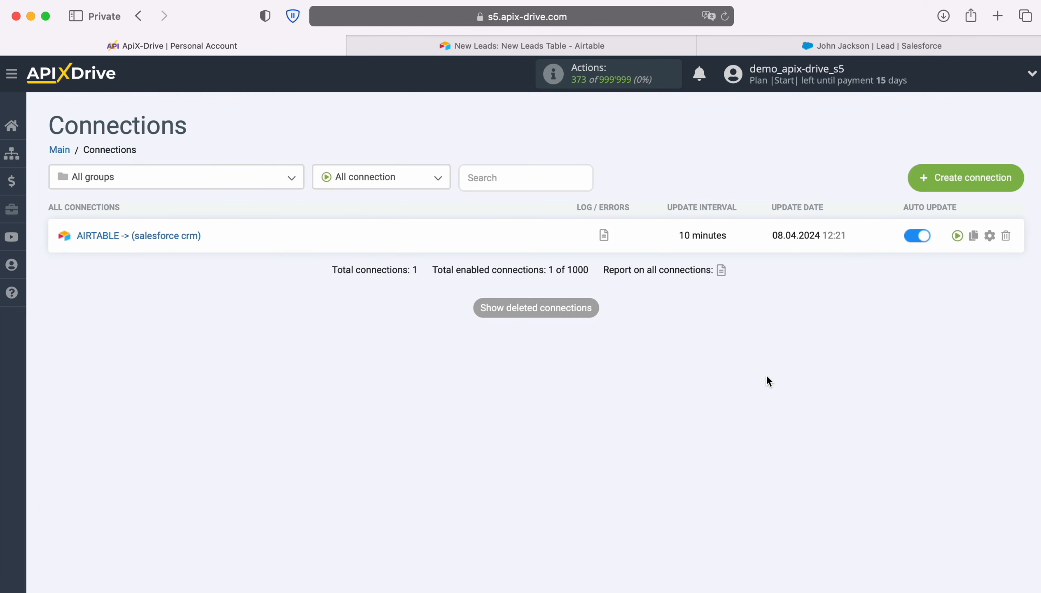
# Set the update interval of the Airtable to Salesforce CRM connection to 5 minutes and save it
pyautogui.click(990, 235)
pyautogui.click(568, 347)
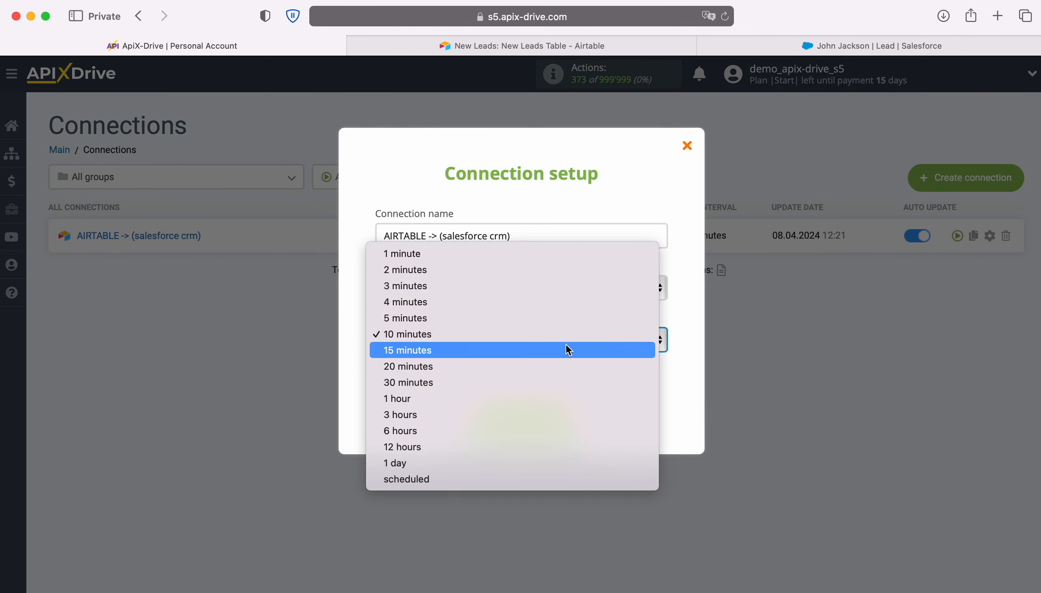
pyautogui.click(540, 318)
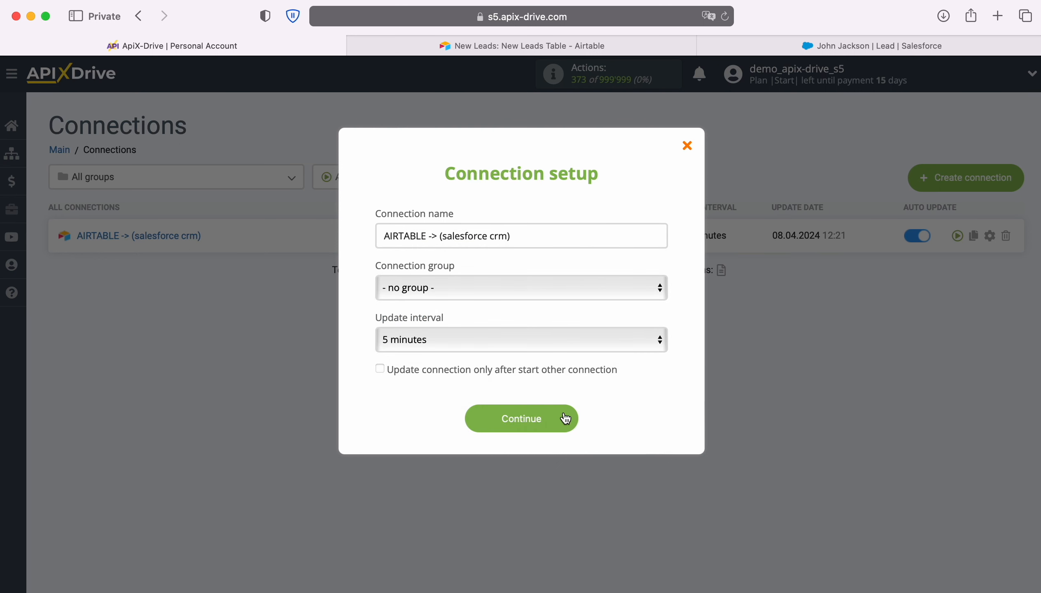
pyautogui.click(565, 418)
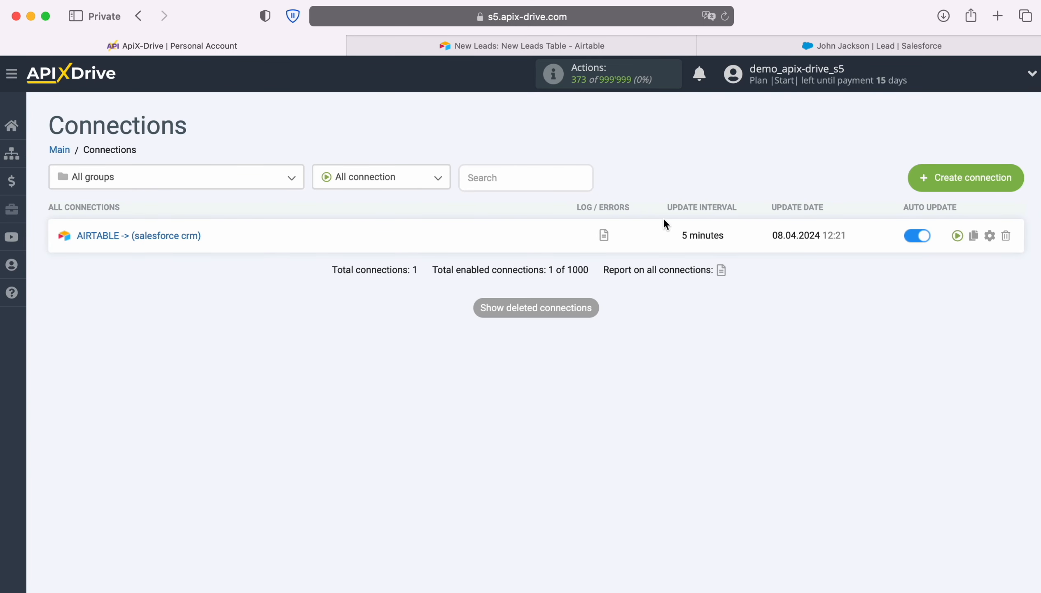